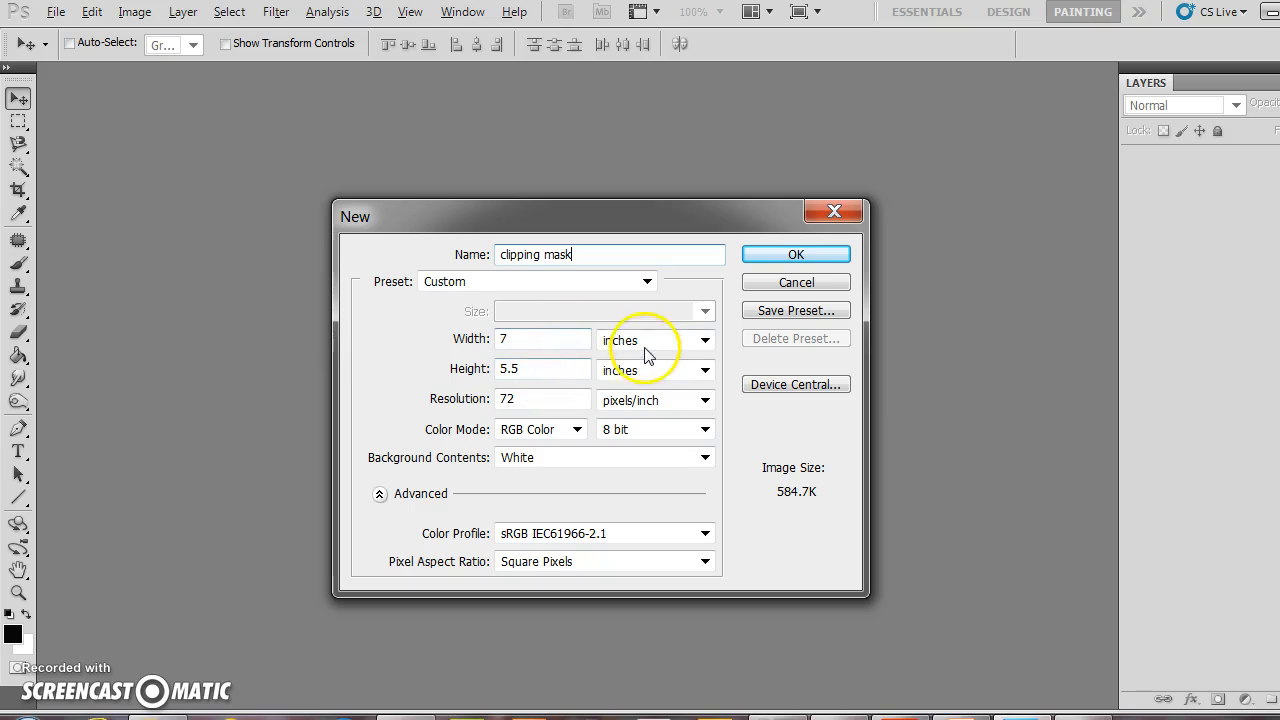
Create a 7 x 5.5 inch RGB document named "clipping mask" at 72 pixels/inch with a white background
left_click(648, 343)
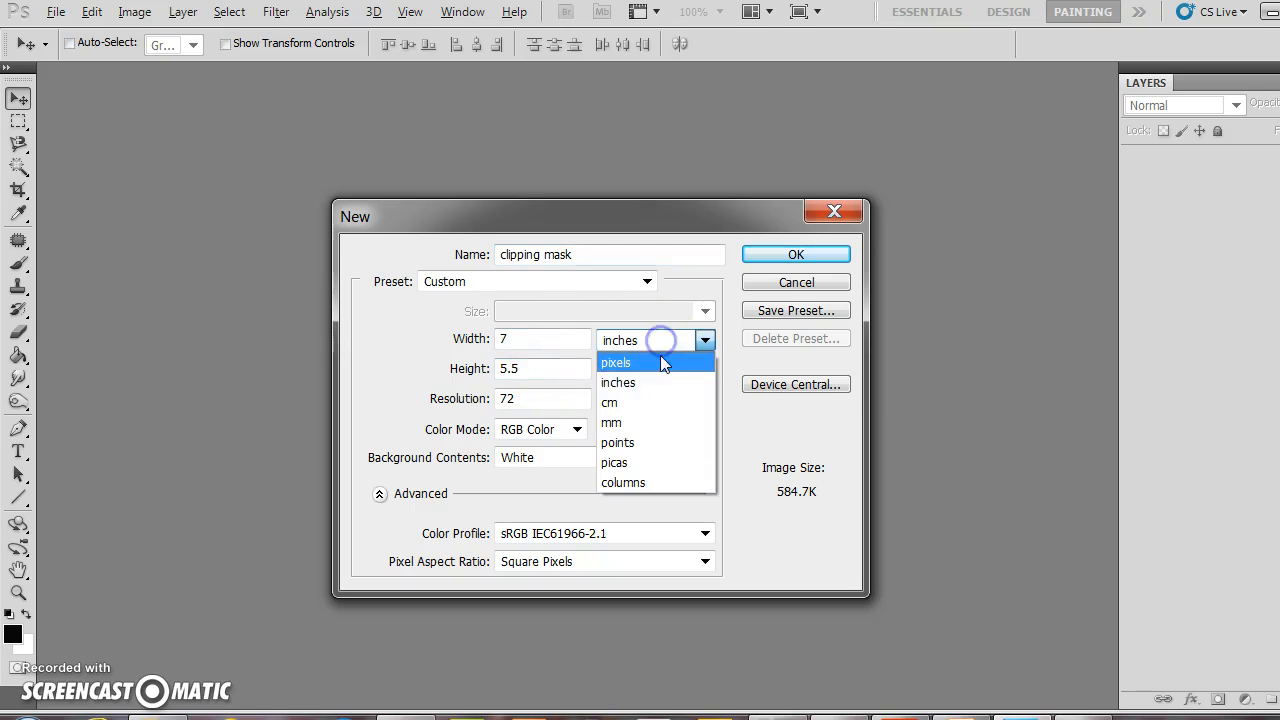
left_click(654, 374)
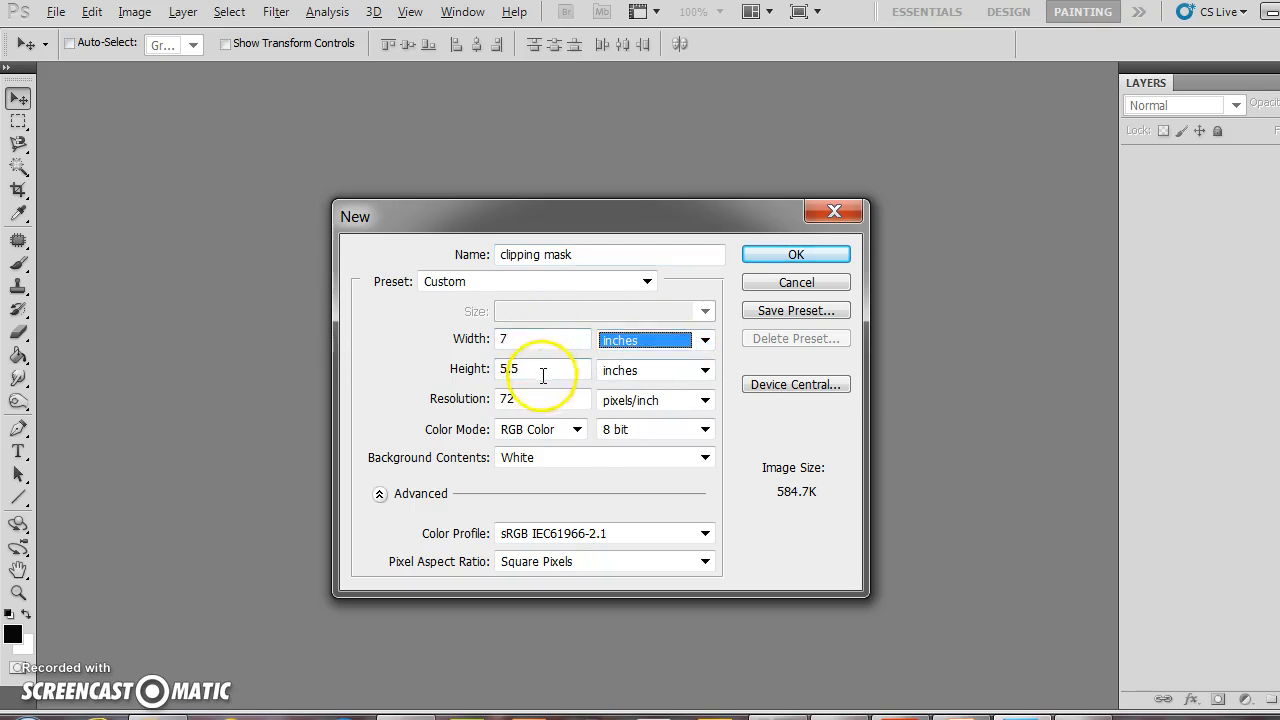
left_click(768, 253)
Add a horizontal letter T in 100 pt Blackoak Std near the canvas's upper left and move it down about 1.3 inches
left_click(18, 497)
left_click(16, 452)
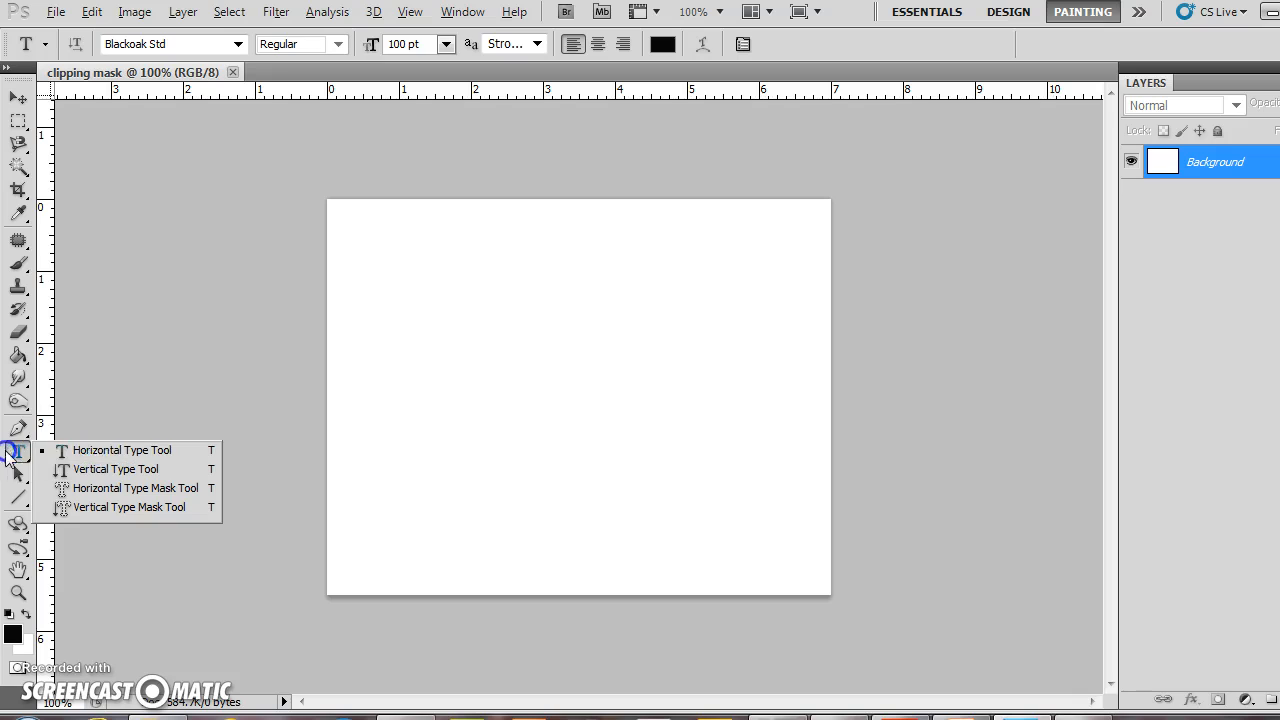
left_click(63, 451)
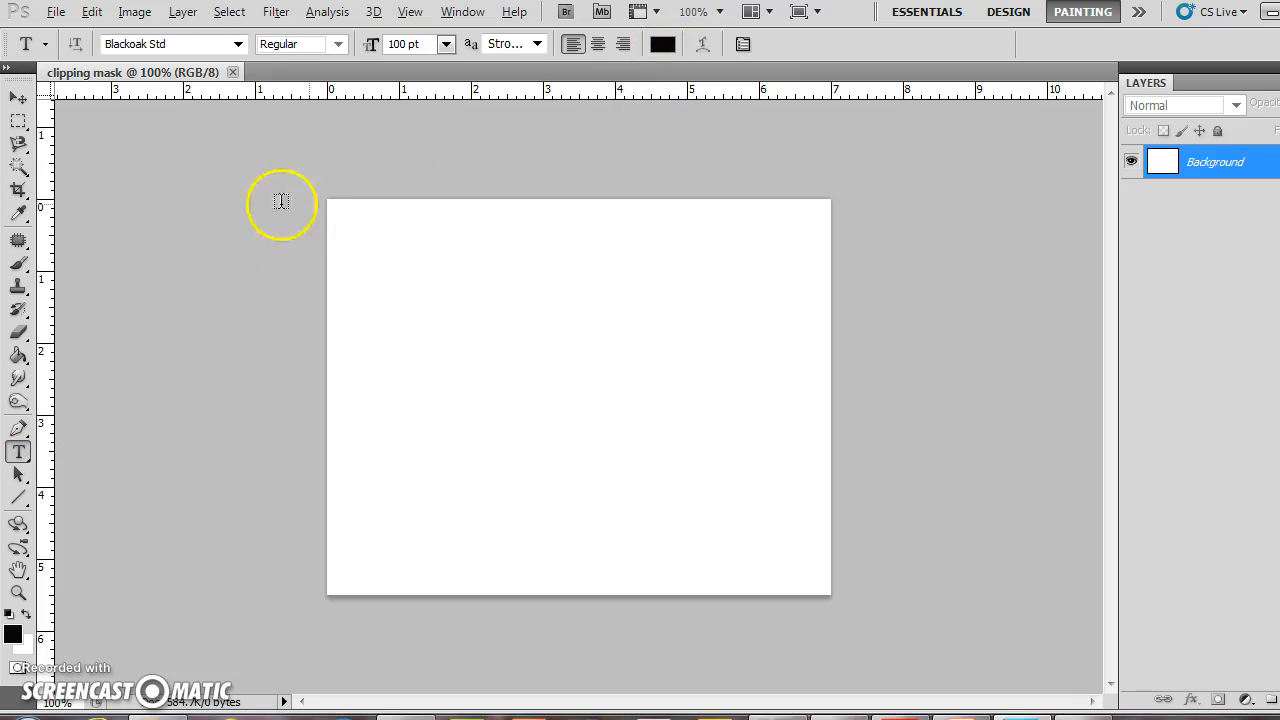
left_click(239, 45)
mouse_move(457, 162)
left_mouse_down()
mouse_move(460, 114)
mouse_move(460, 148)
left_mouse_up()
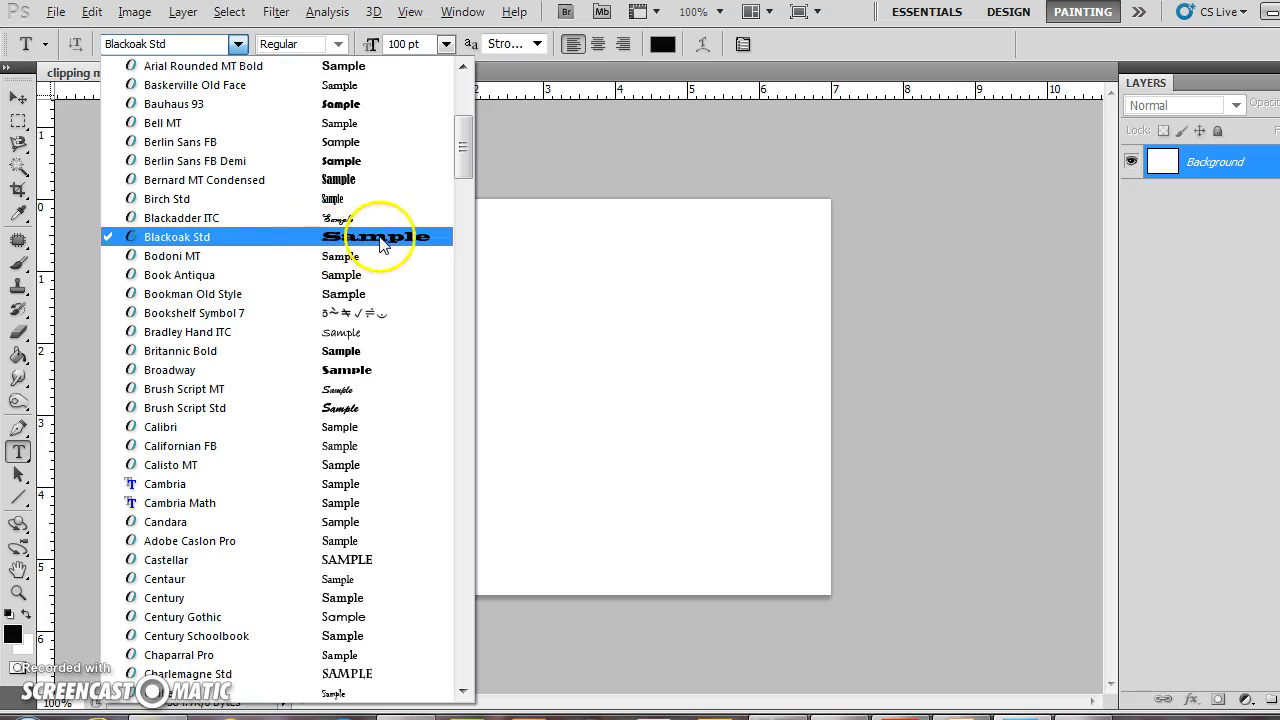
left_click(225, 234)
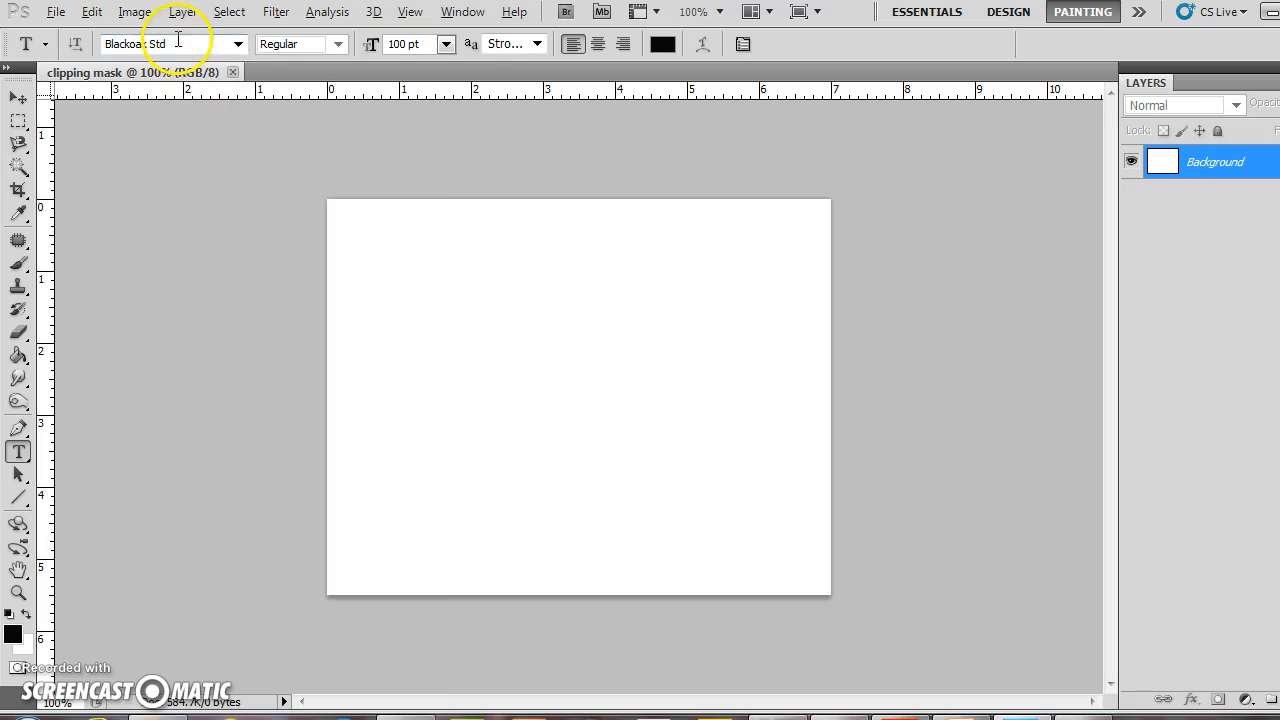
left_click(396, 273)
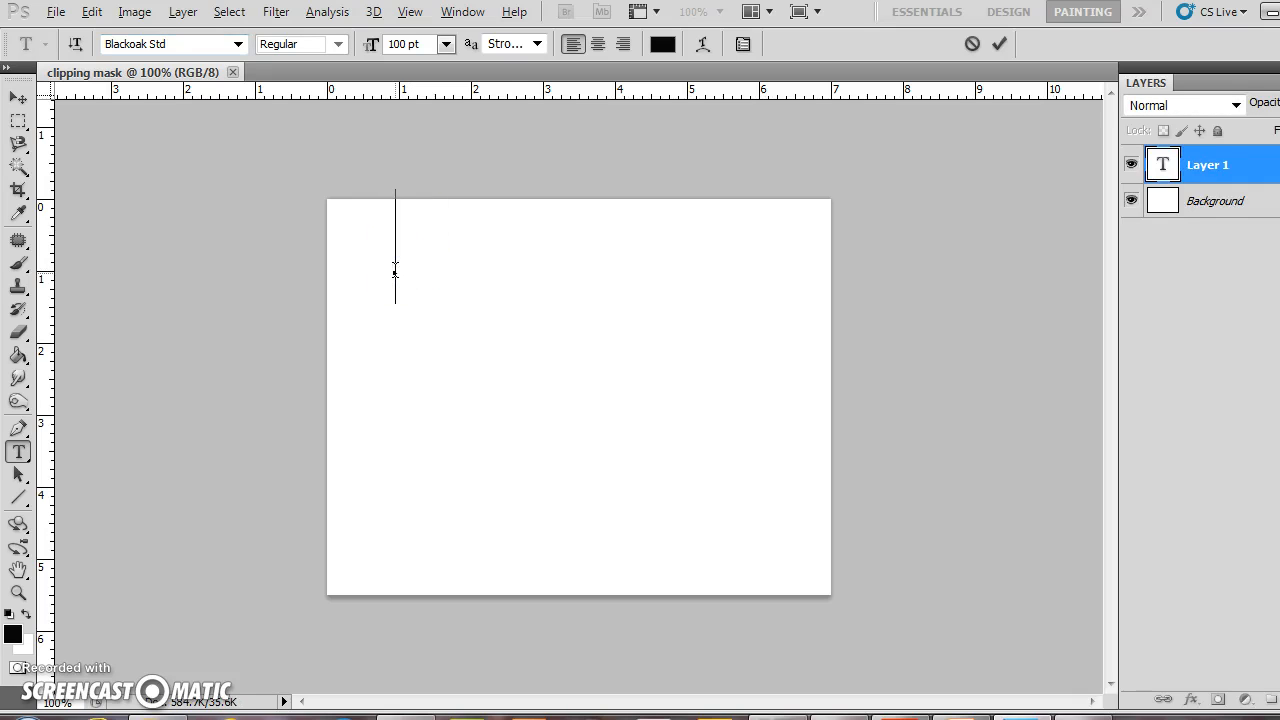
type("T")
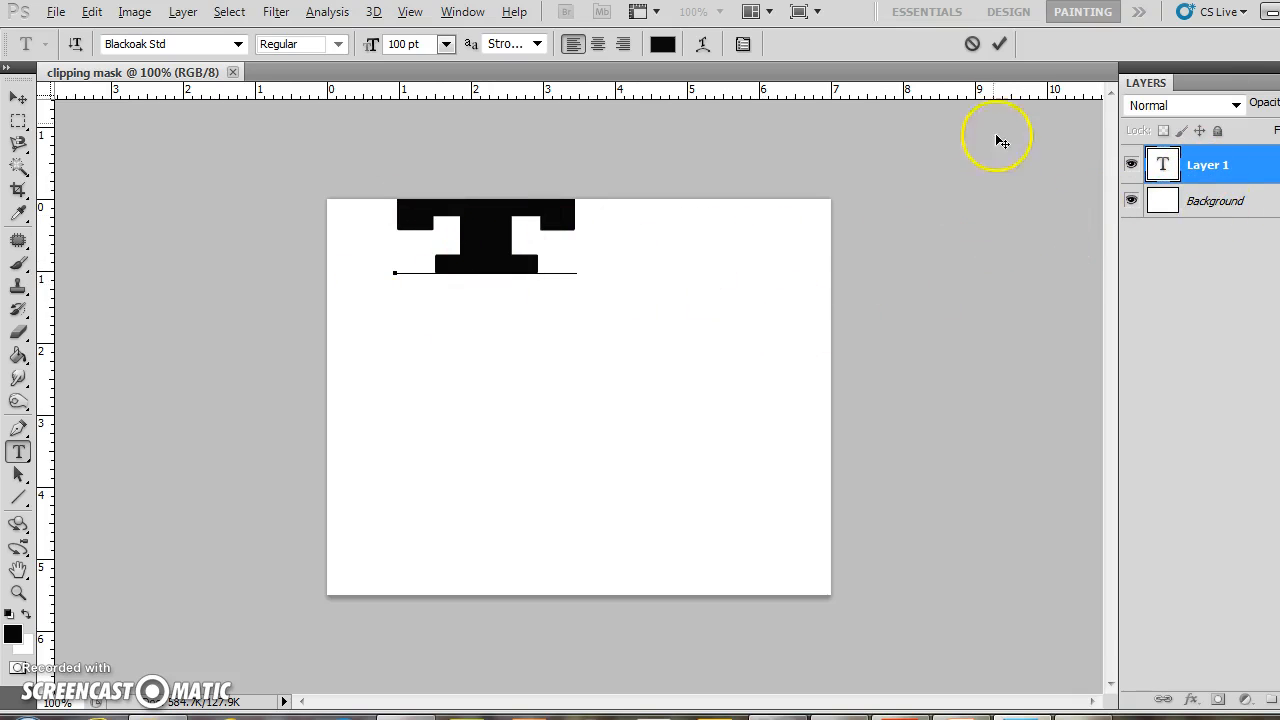
left_click(999, 43)
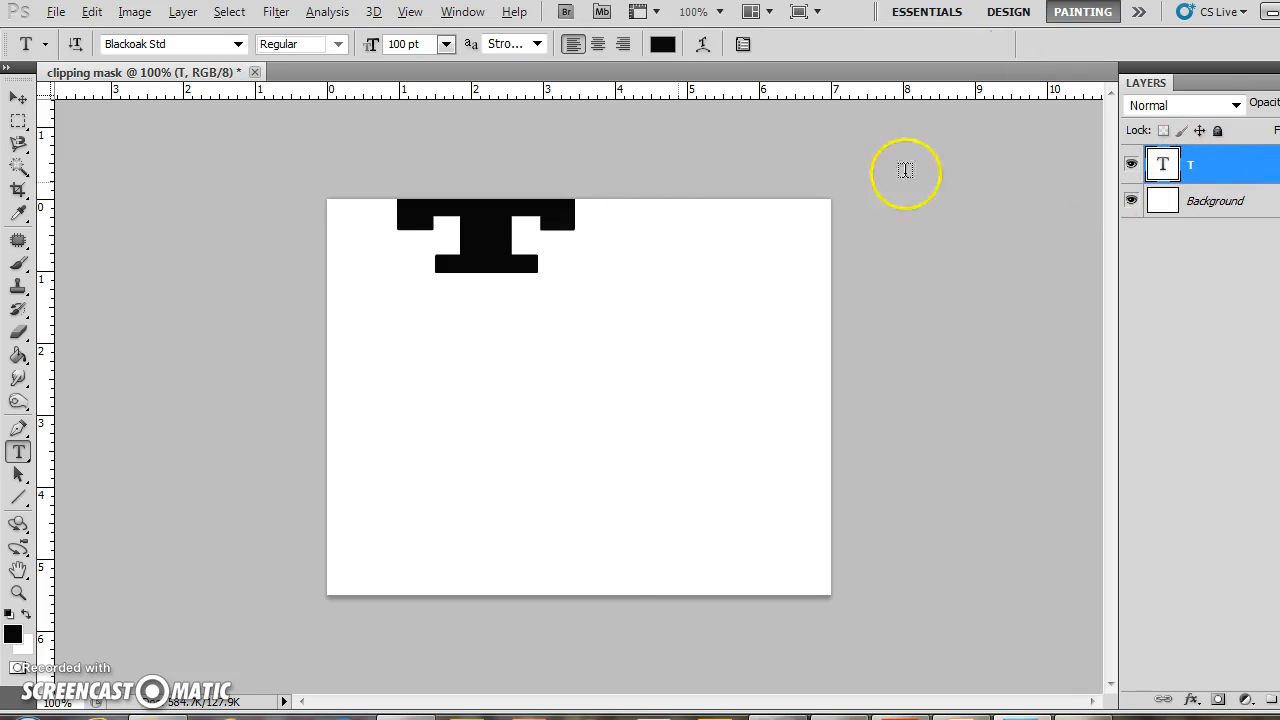
left_click(18, 98)
left_click_drag(498, 243, 490, 336)
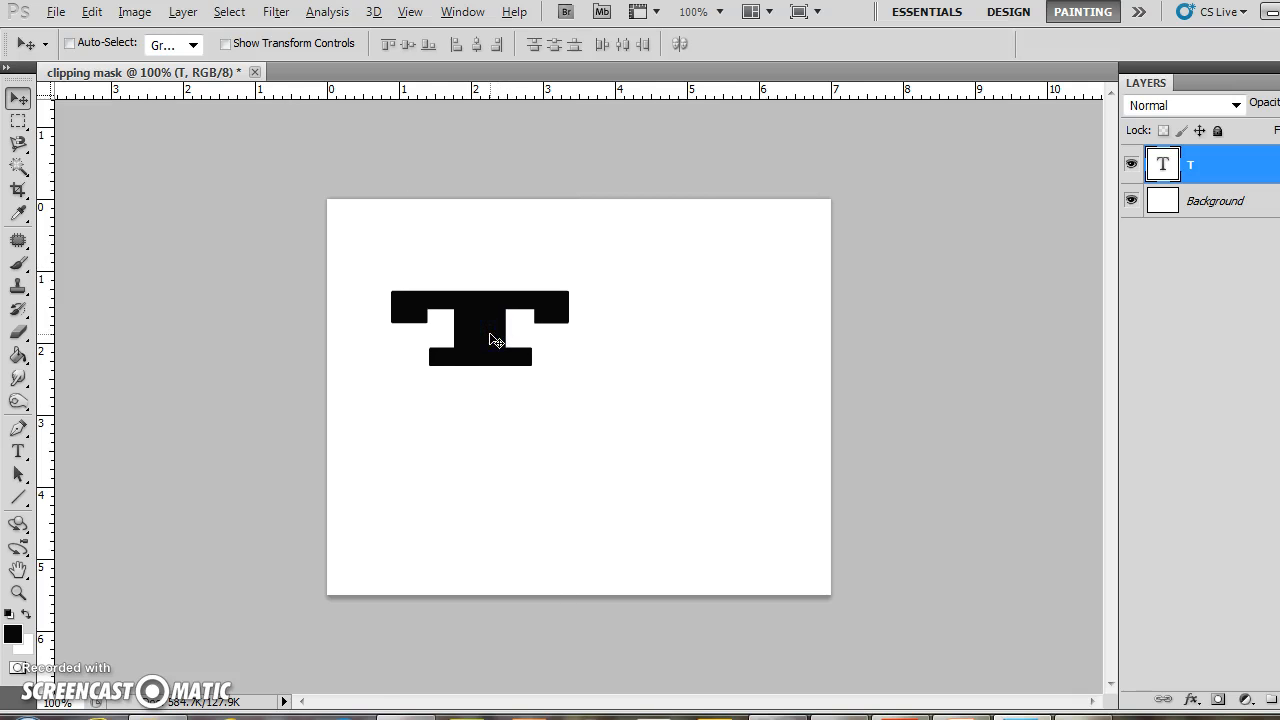
Add a separate letter J in 100 pt Blackoak Std below and to the right of the T, and select the T layer
left_click(18, 451)
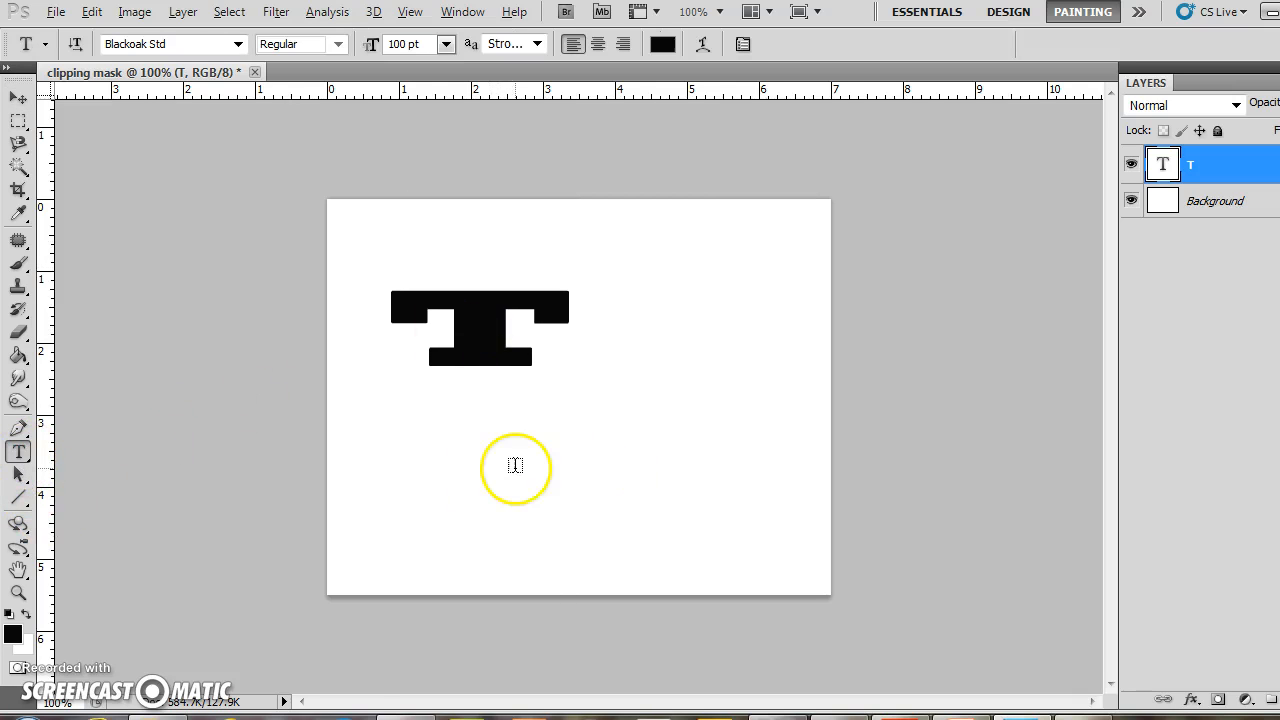
left_click(579, 479)
type("J")
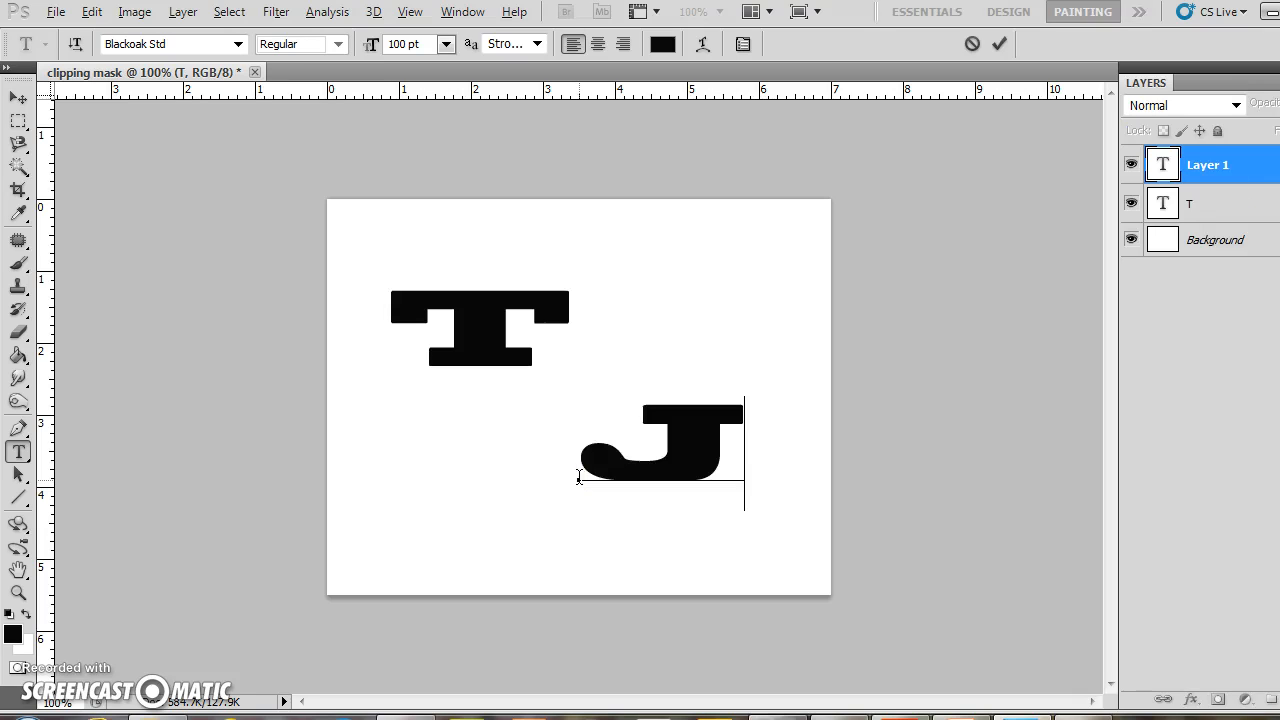
left_click(999, 45)
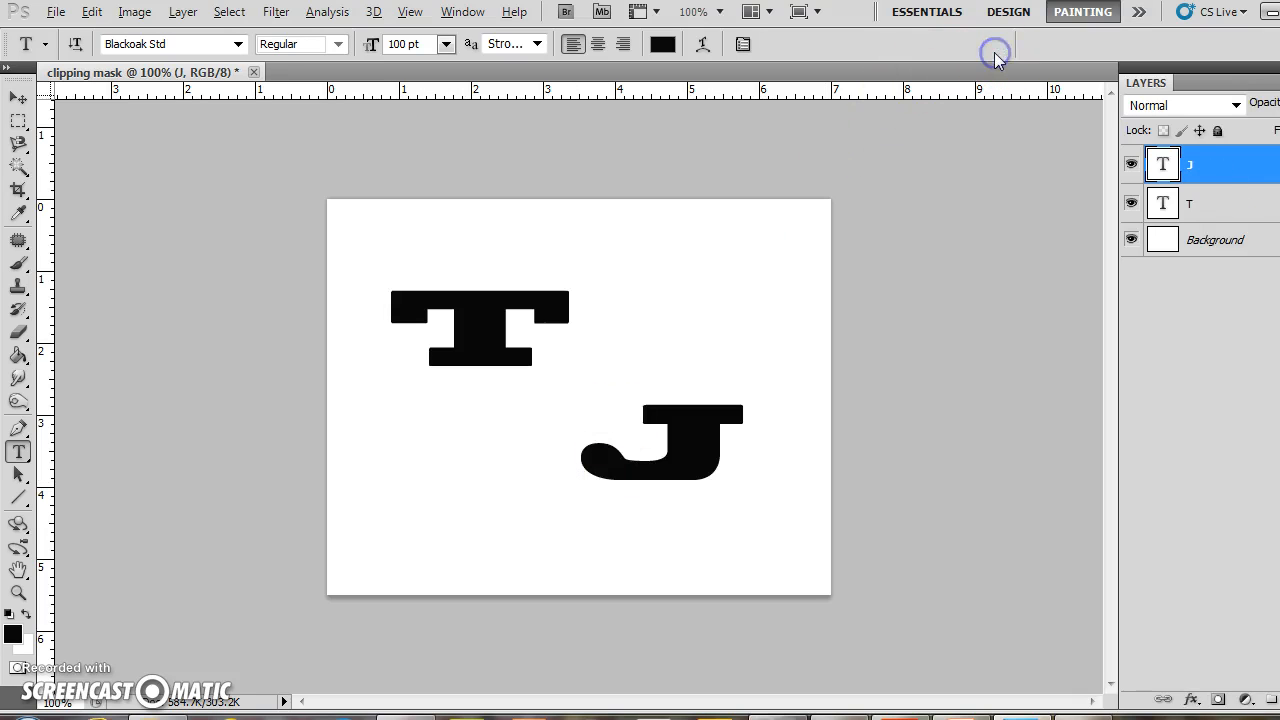
left_click(1220, 205)
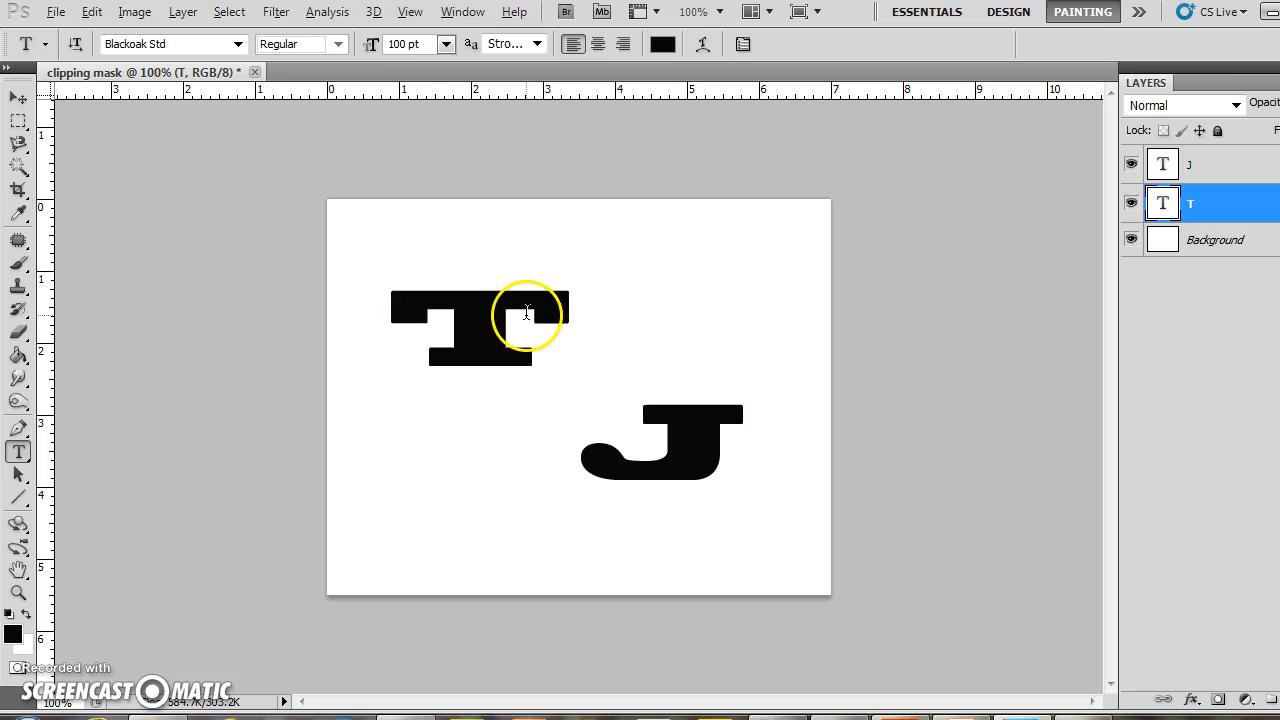
left_click(429, 710)
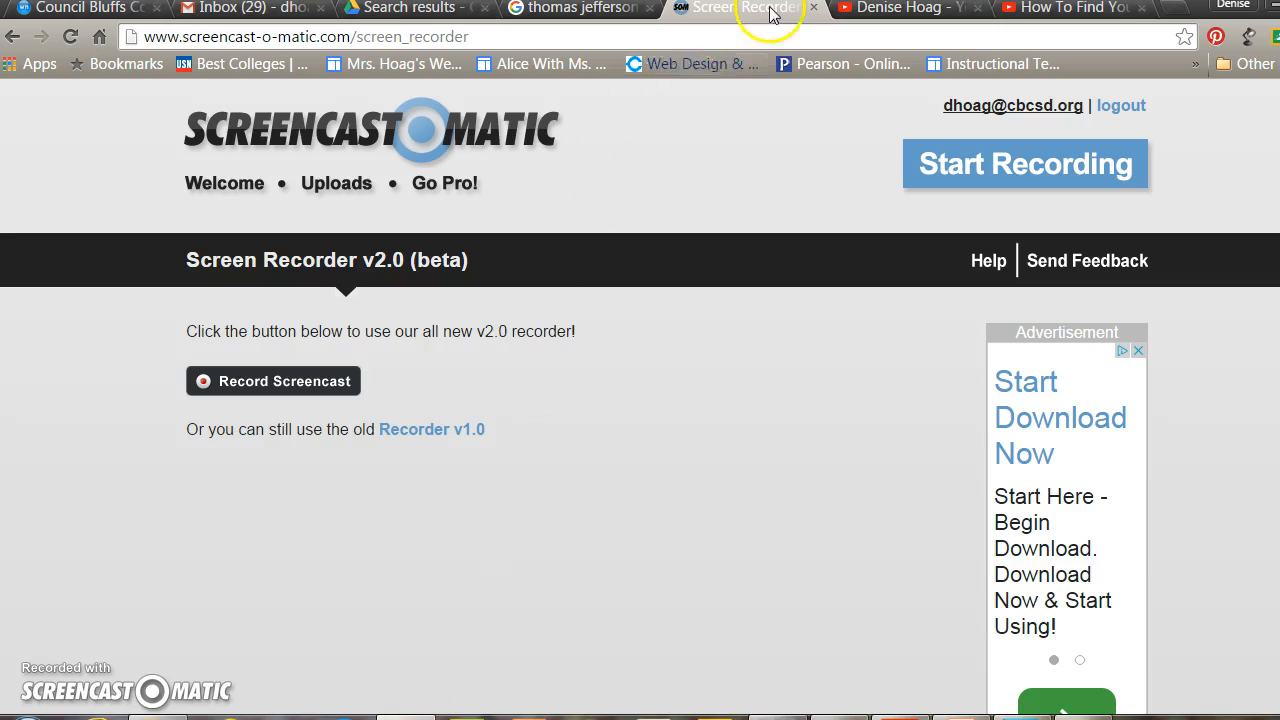
left_click(585, 8)
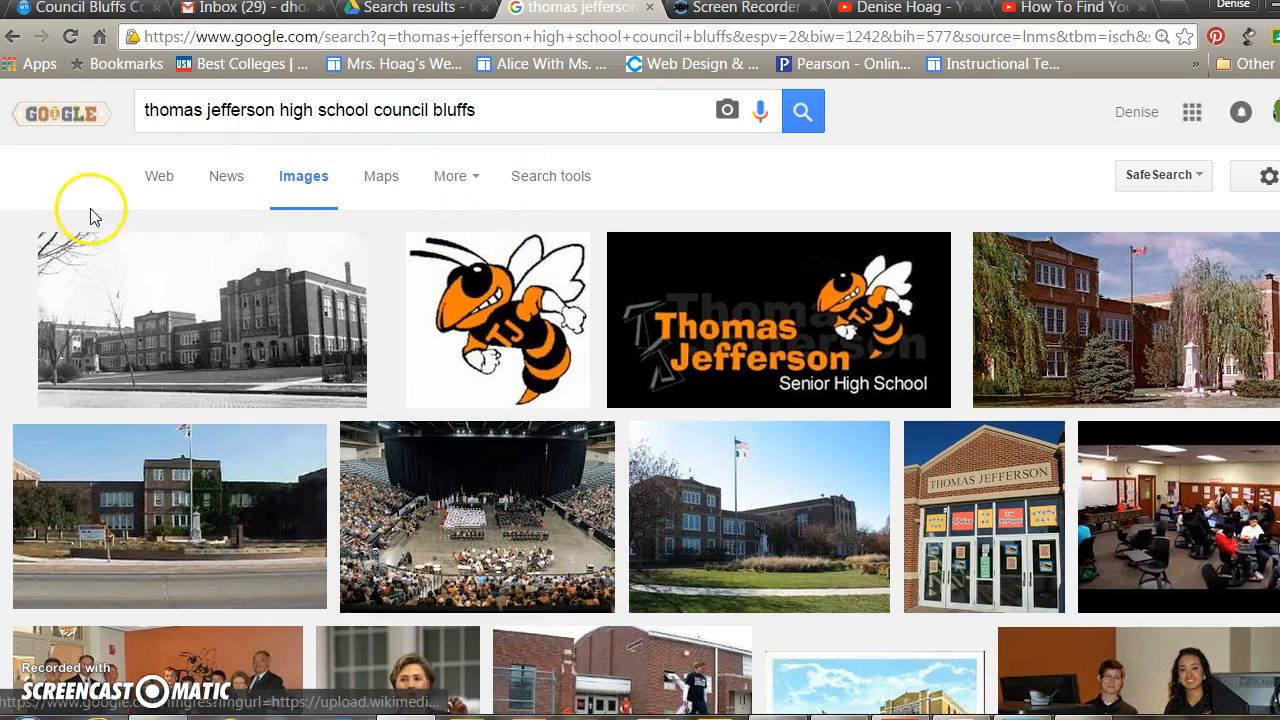
left_click(500, 305)
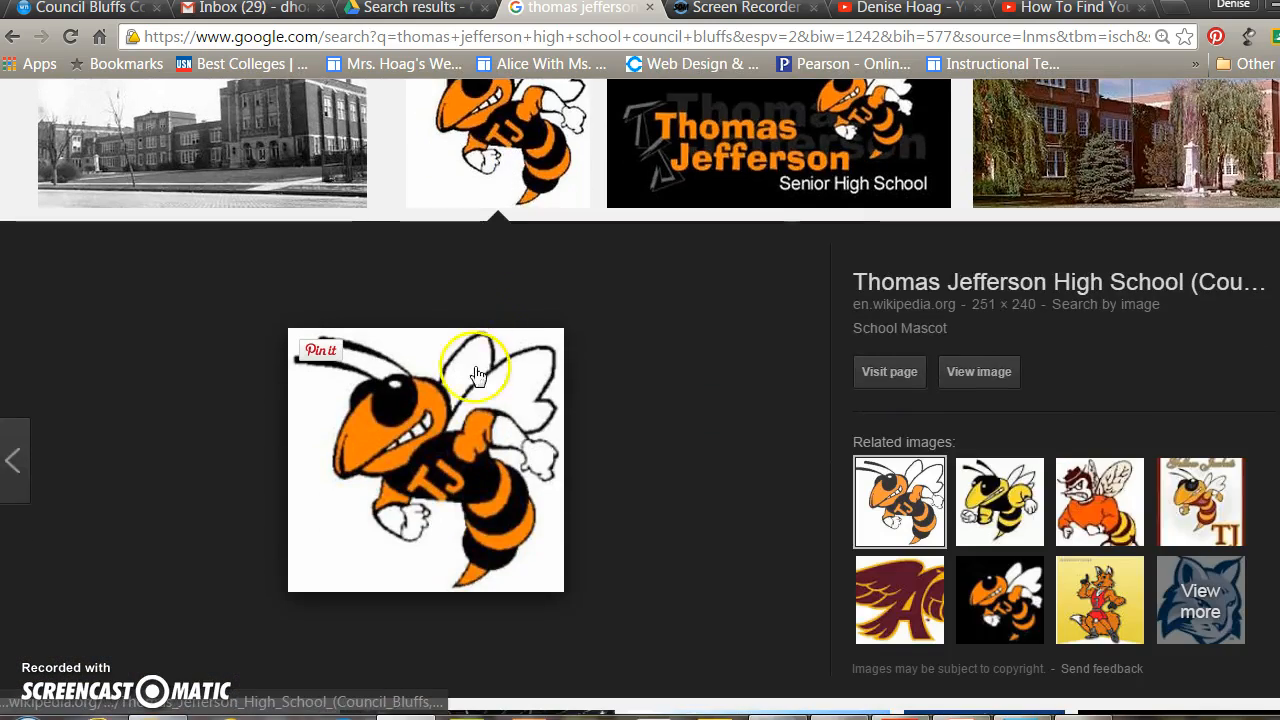
right_click(426, 455)
left_click(531, 191)
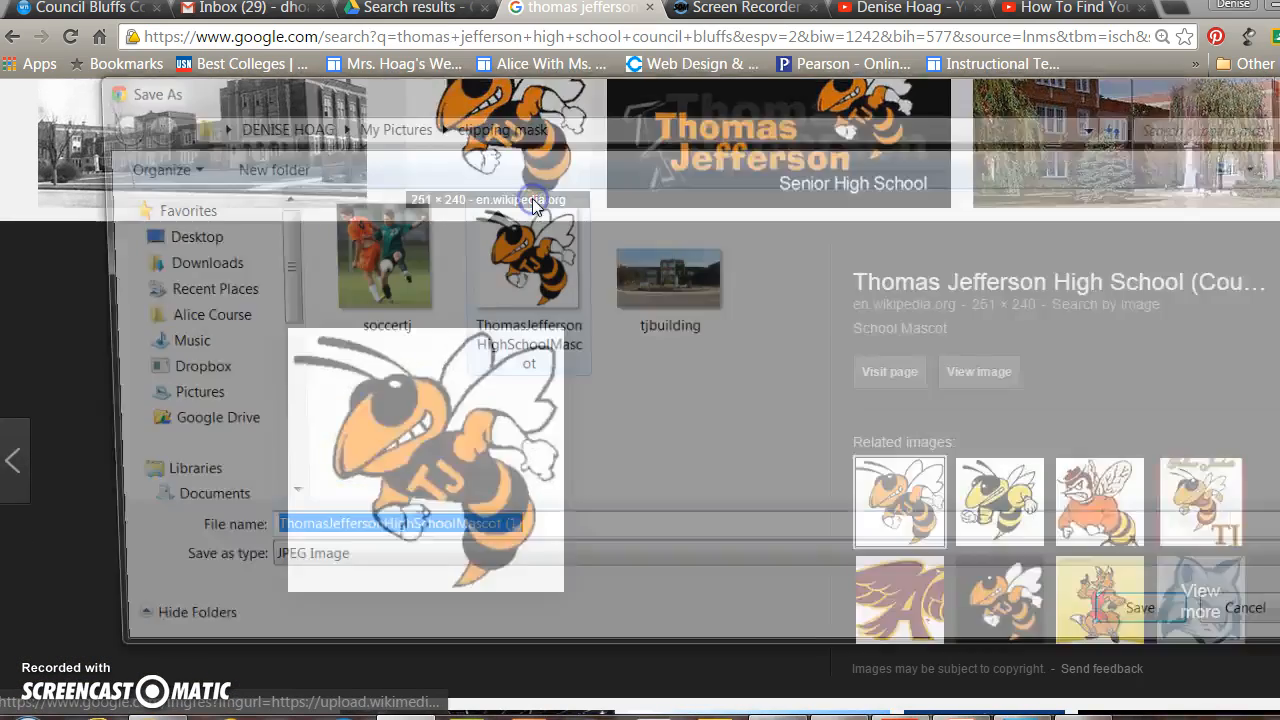
left_click(196, 400)
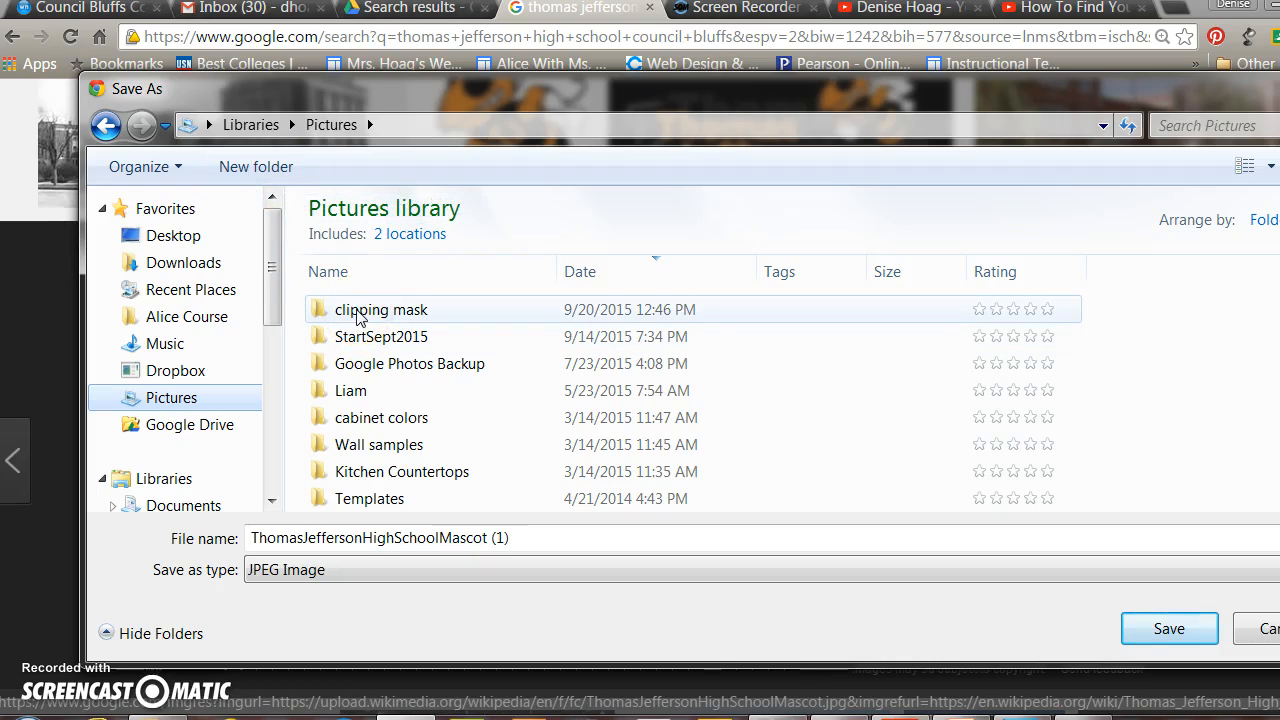
left_click(1254, 630)
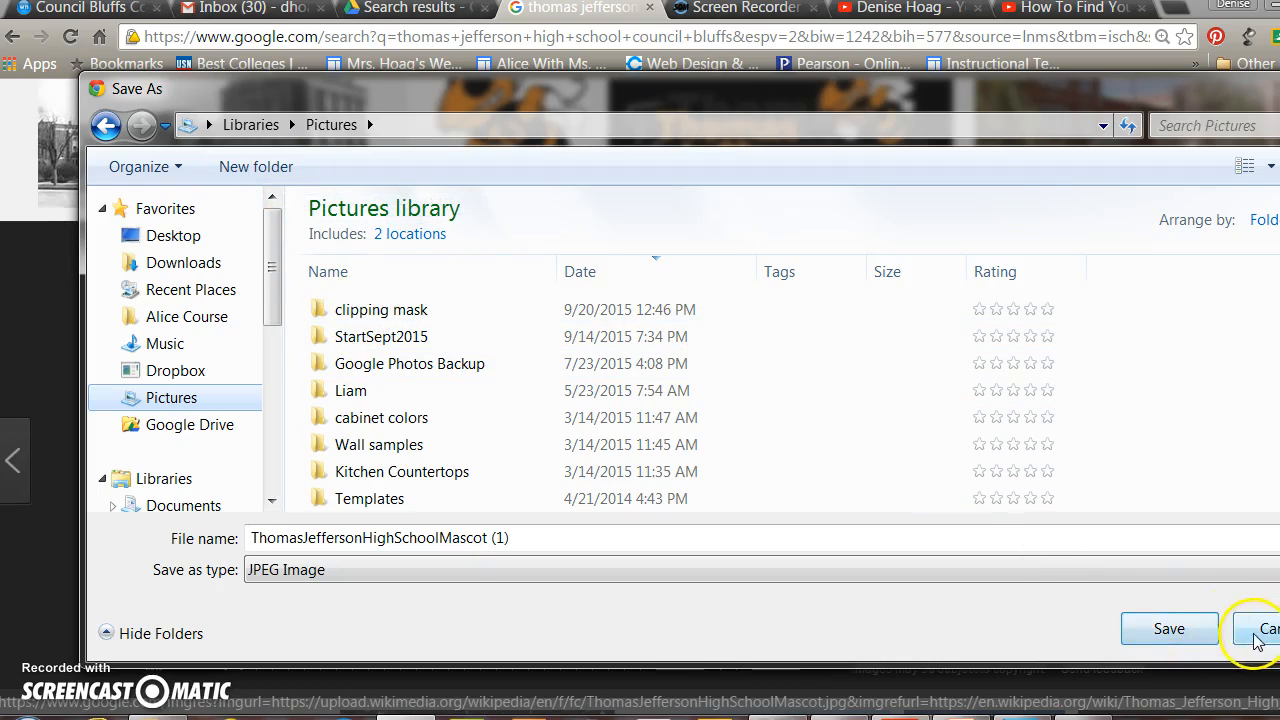
left_click(1010, 716)
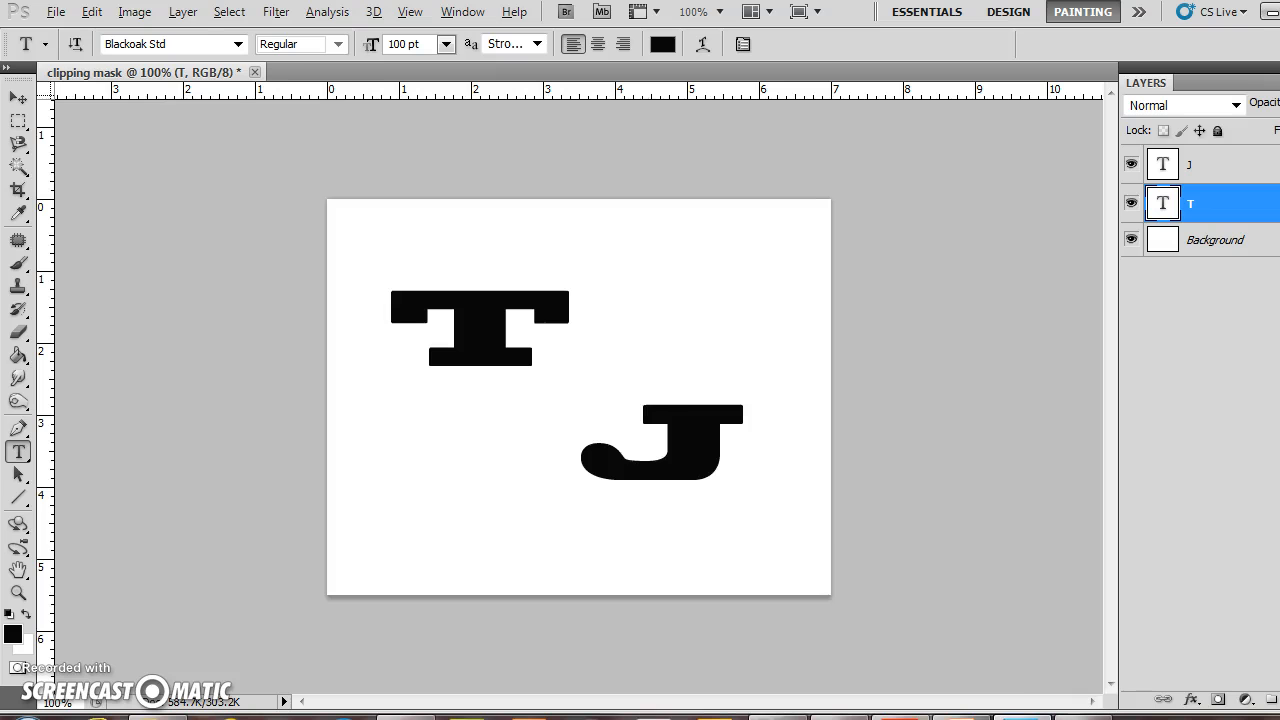
Open the ThomasJeffersonHighSchoolMascot image from the clipping mask folder
left_click(91, 11)
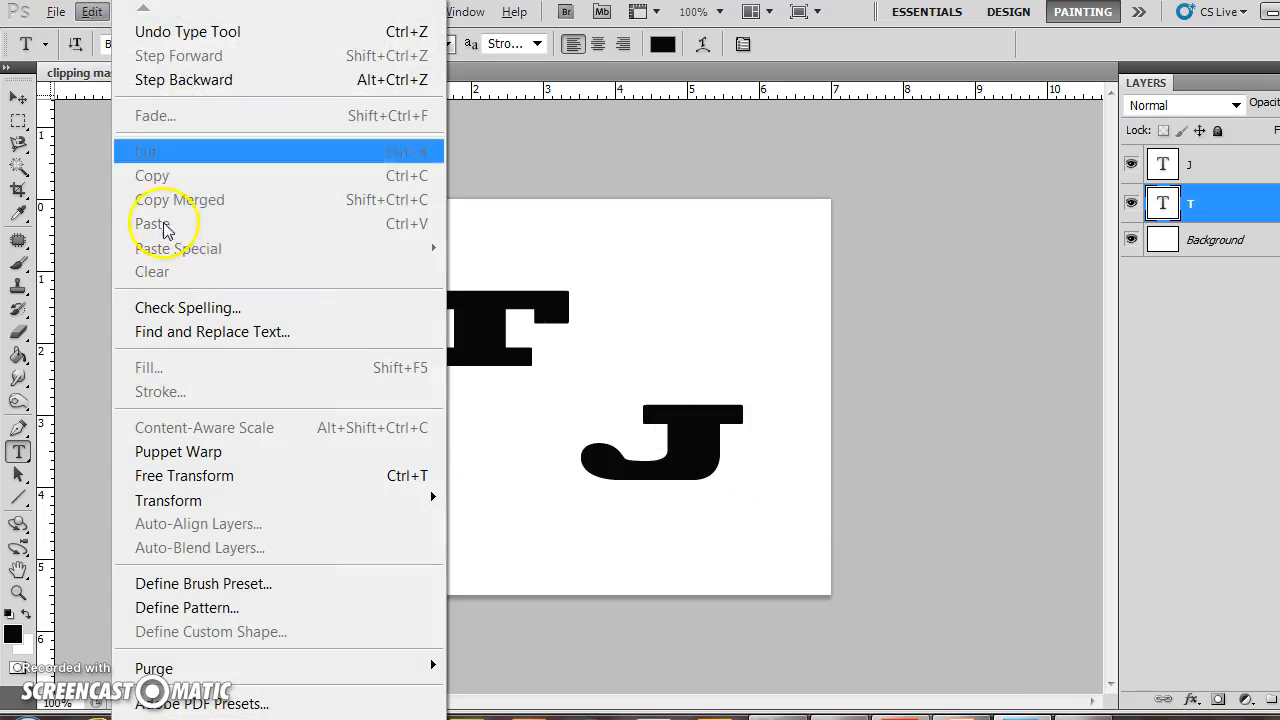
left_click(56, 11)
left_click(93, 35)
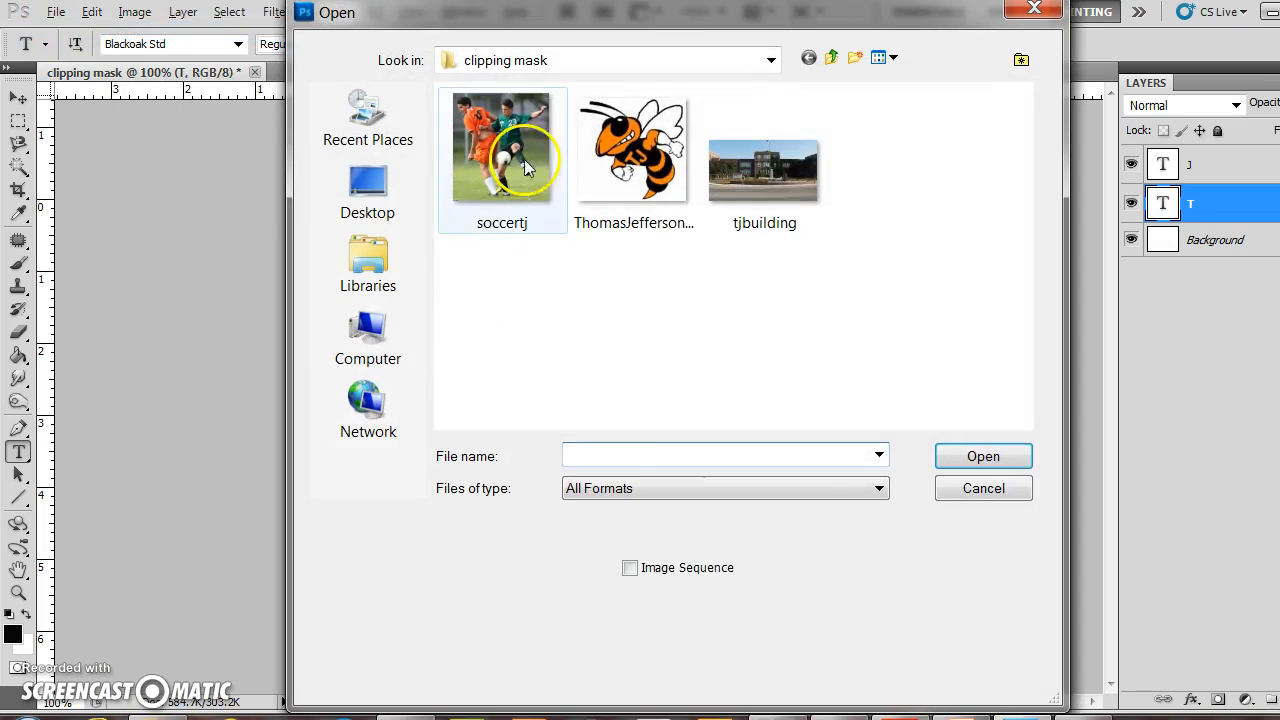
left_click(630, 150)
left_click(953, 458)
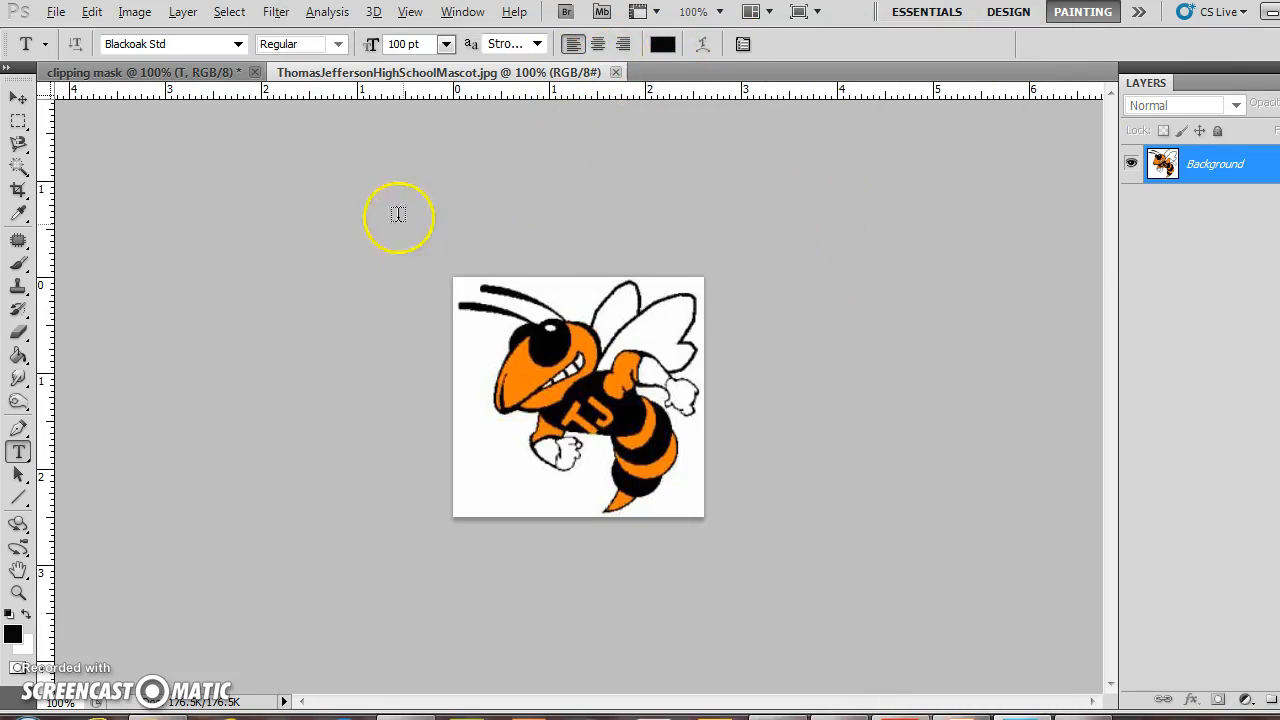
Copy the mascot image into the clipping mask document above the T layer using a side-by-side view, and close the mascot file
left_click(765, 18)
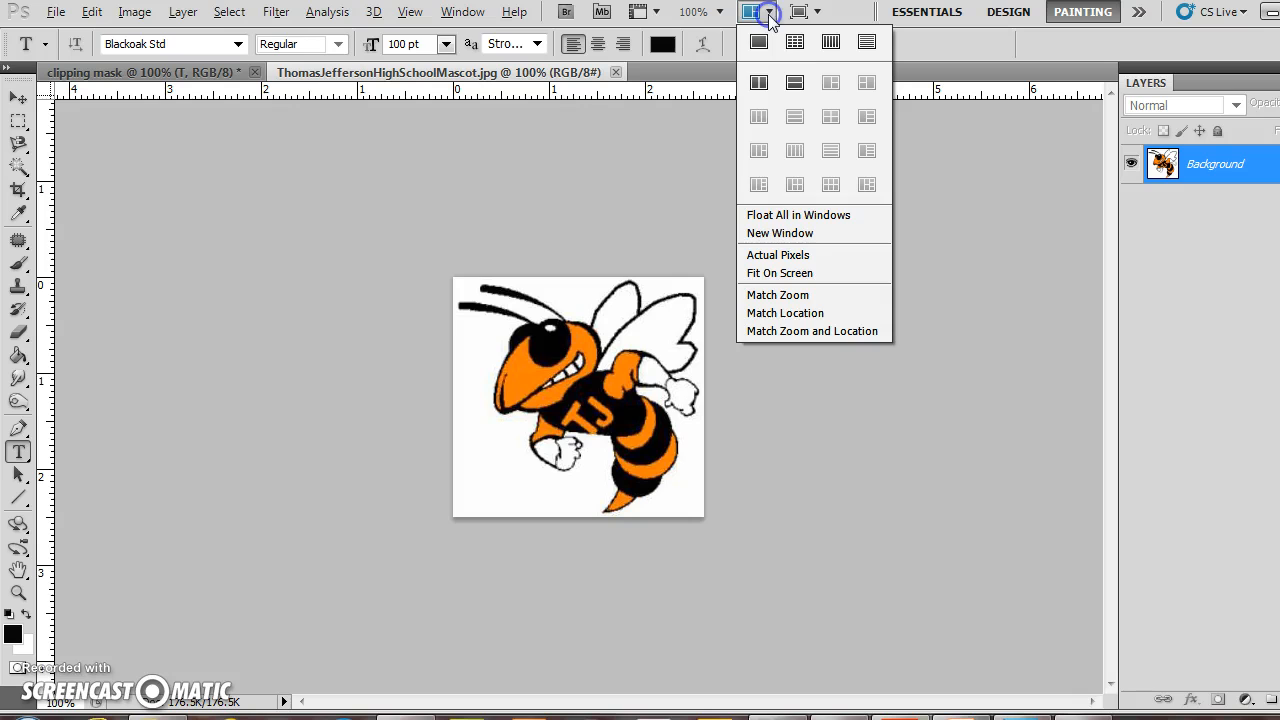
left_click(759, 86)
left_click(18, 98)
left_click_drag(250, 373, 749, 404)
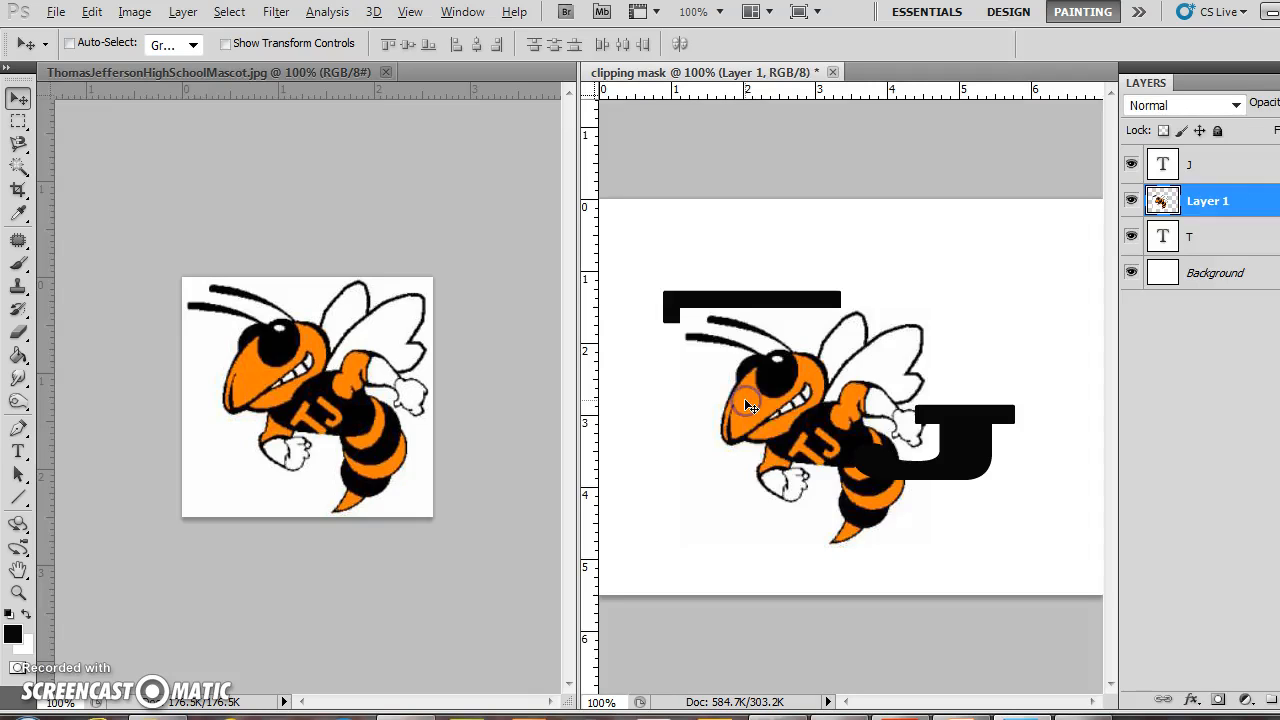
left_click(385, 73)
Position the mascot over the letter T and scale it to about 77.69% width and 61.67% height
left_click_drag(487, 401, 459, 380)
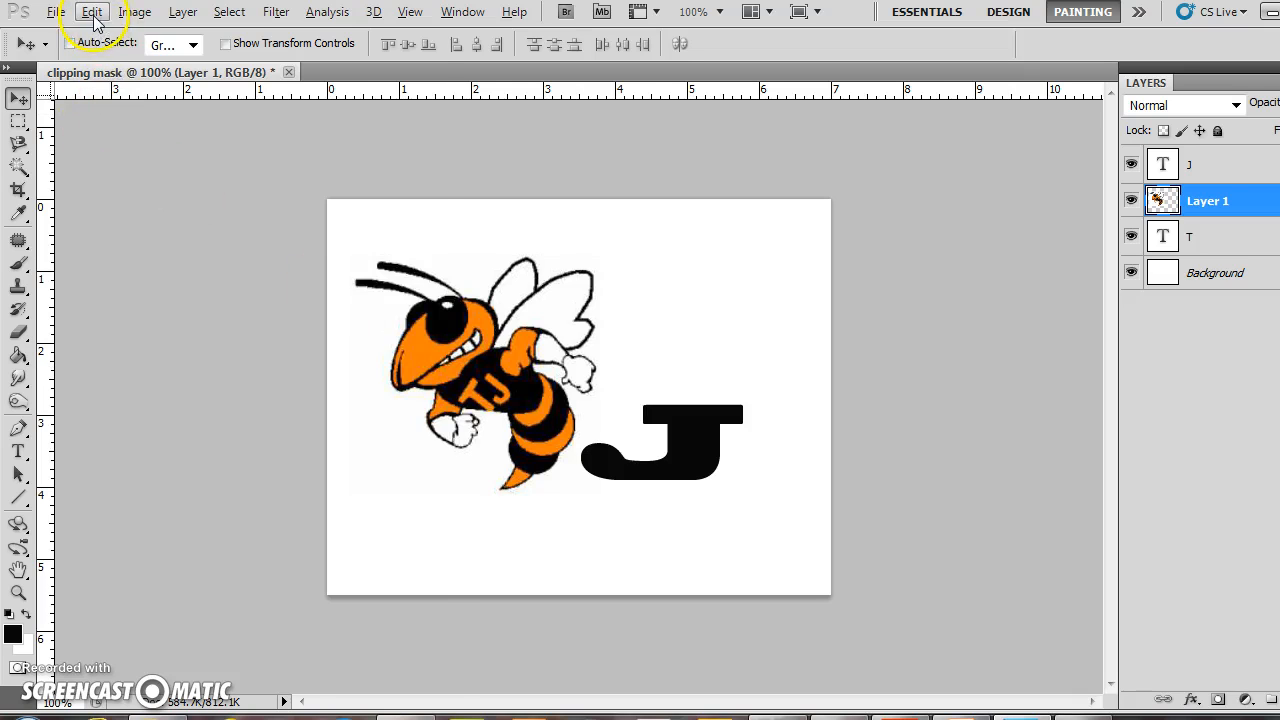
left_click(93, 18)
mouse_move(225, 496)
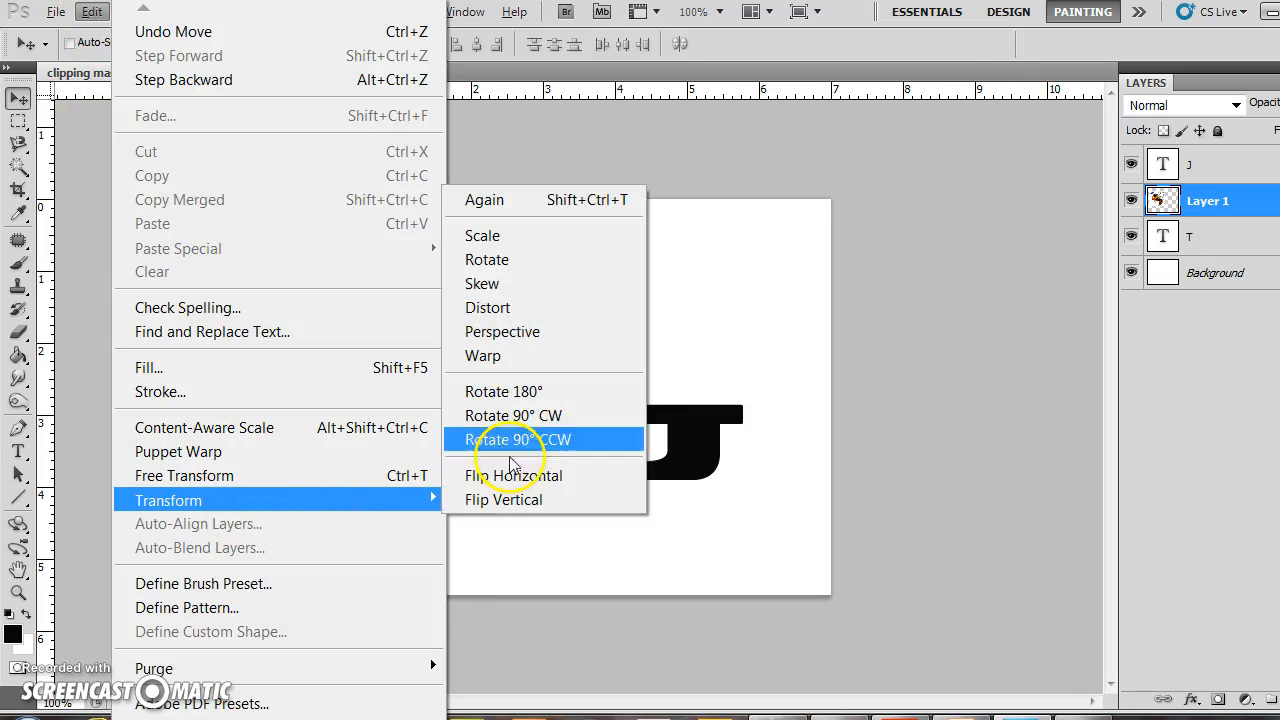
left_click(545, 236)
left_click_drag(592, 490, 565, 410)
left_click_drag(470, 350, 490, 352)
left_click_drag(368, 409, 390, 402)
left_click_drag(487, 329, 472, 333)
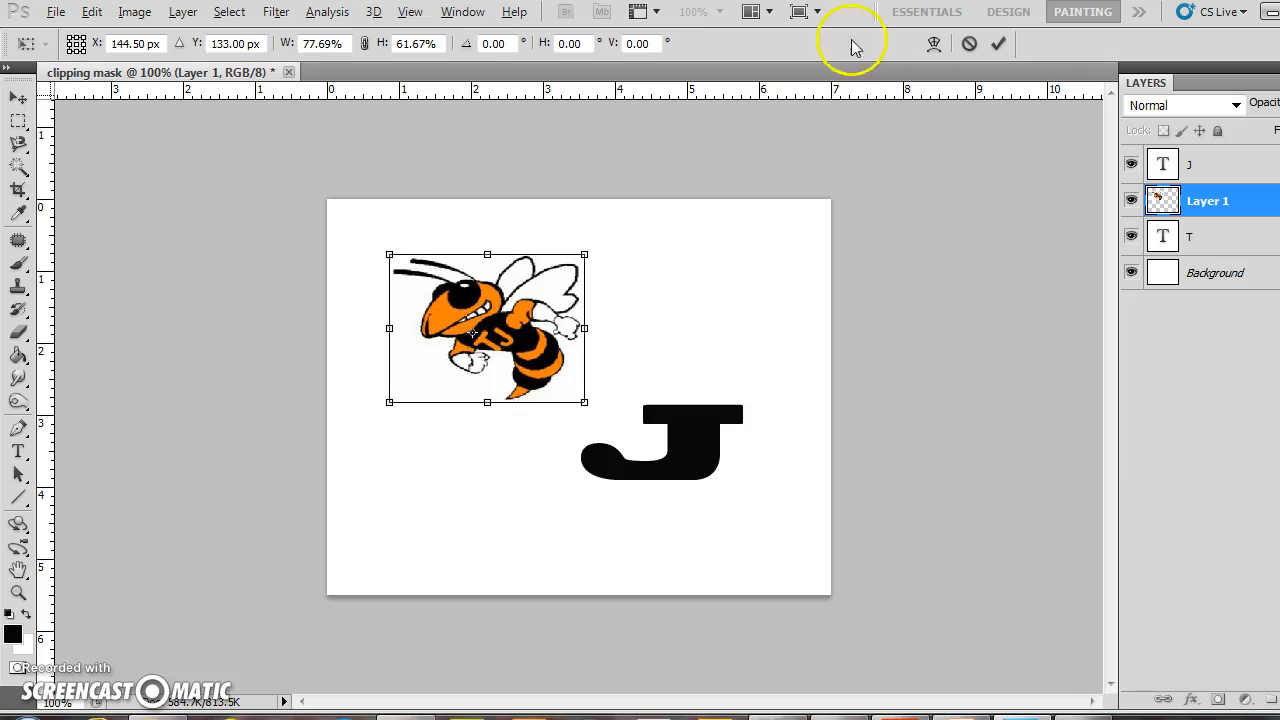
left_click(998, 43)
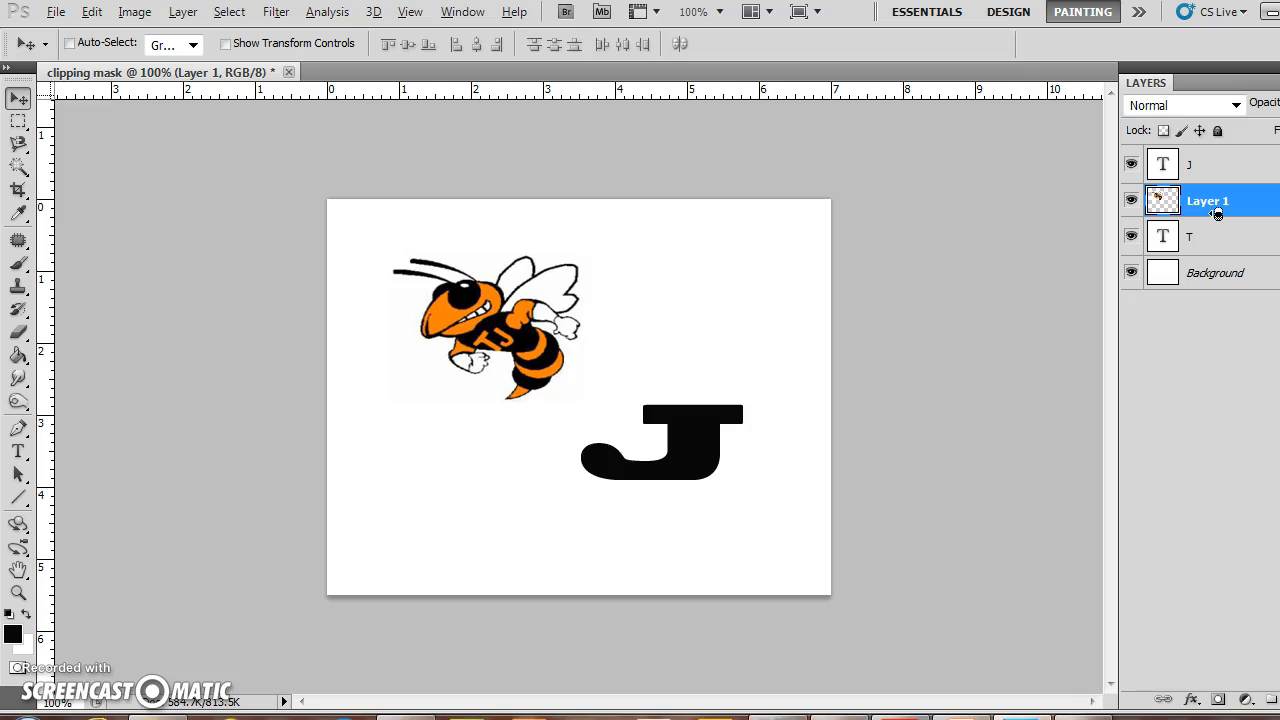
Clip the mascot layer to the T layer and shift the image slightly within the letter
left_click(1217, 213, "alt")
left_click(492, 358)
mouse_move(474, 306)
left_mouse_down()
mouse_move(460, 314)
mouse_move(481, 346)
mouse_move(456, 318)
mouse_move(465, 328)
left_mouse_up()
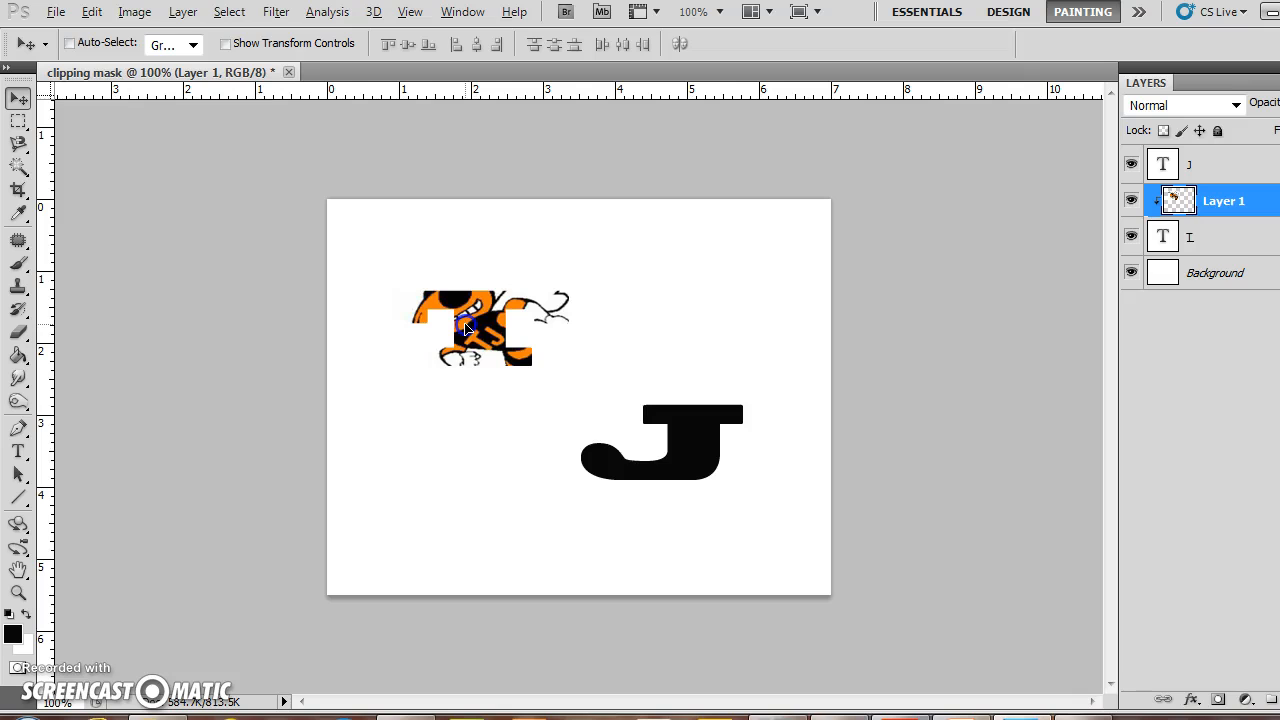
Scale the clipped mascot down slightly and reposition it so its face sits on the stem of the T
left_click(98, 16)
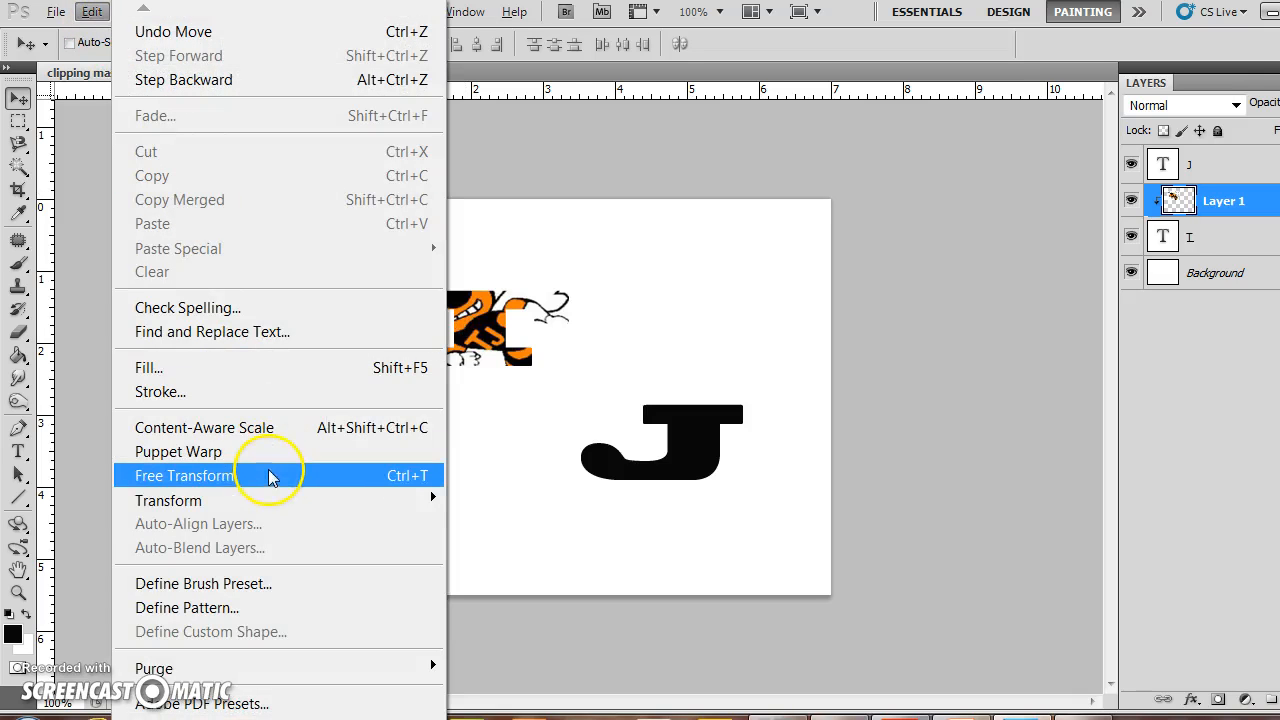
mouse_move(380, 500)
left_click(537, 240)
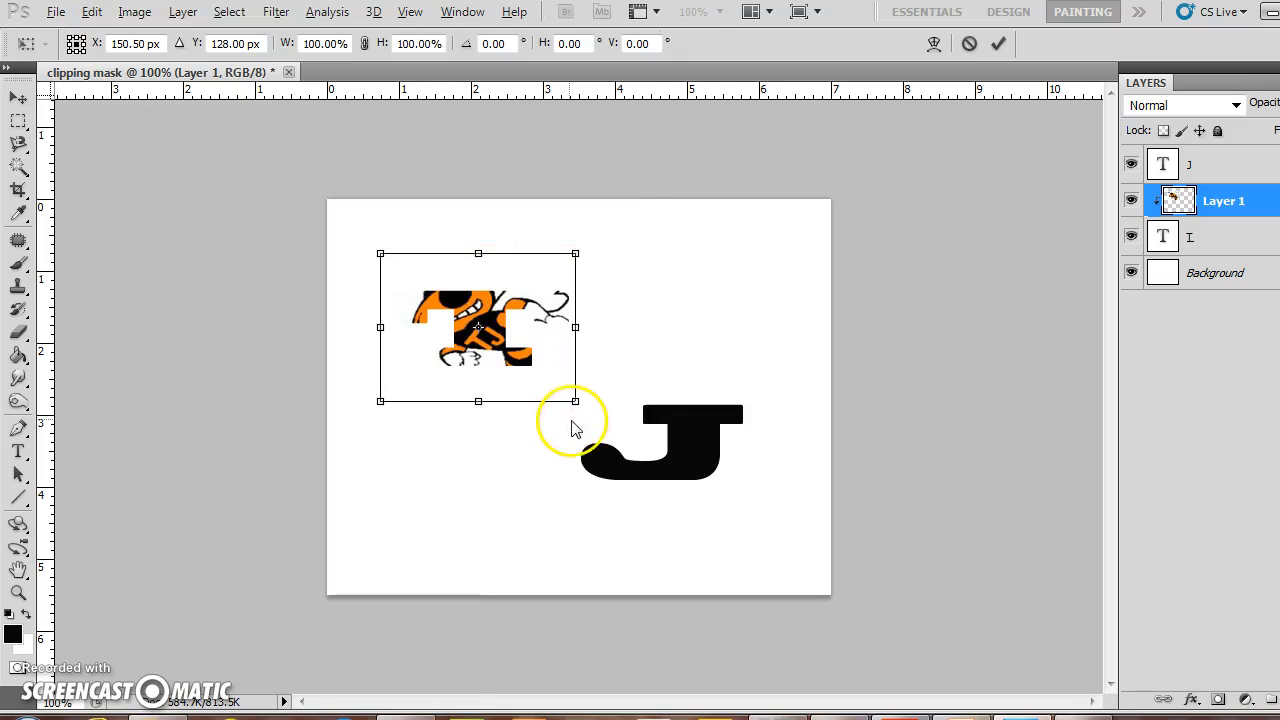
left_click_drag(575, 403, 561, 390)
mouse_move(507, 338)
left_mouse_down()
mouse_move(511, 364)
mouse_move(572, 351)
mouse_move(480, 338)
mouse_move(481, 362)
mouse_move(494, 323)
left_mouse_up()
left_click(997, 43)
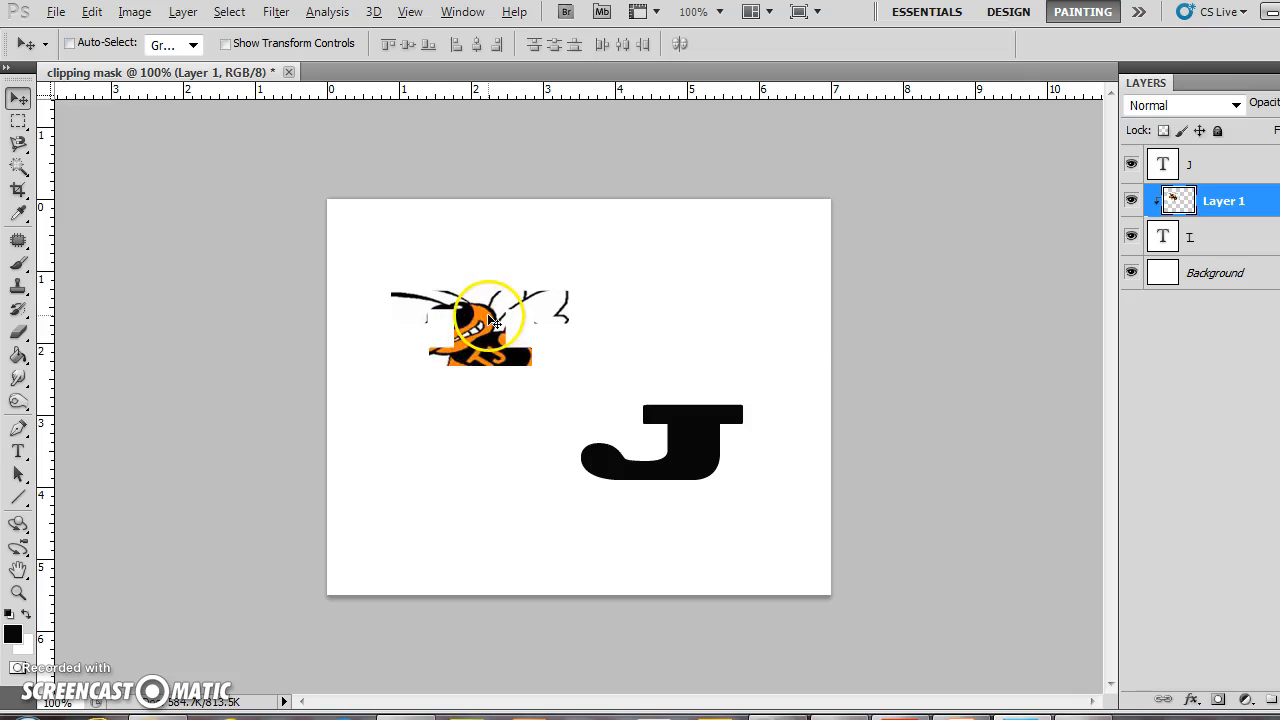
Apply a 3 px black outside stroke to the T layer
left_click(1206, 240)
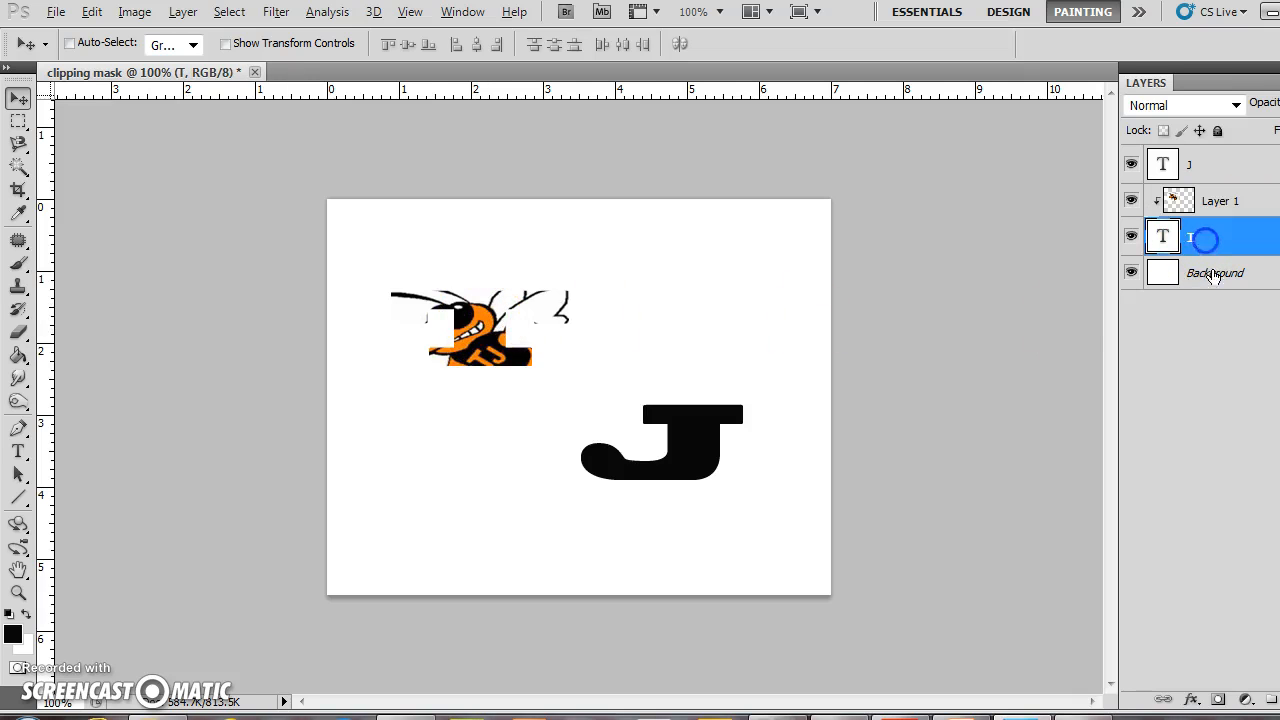
left_click(1191, 701)
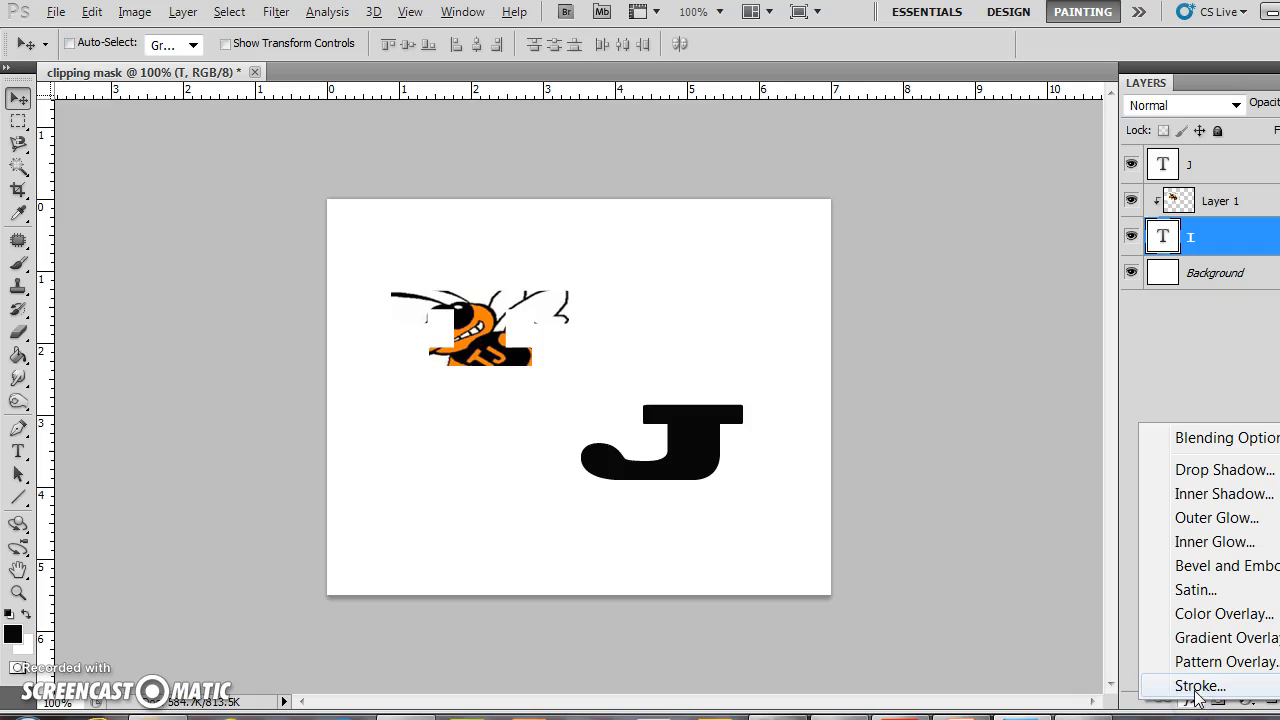
left_click(1199, 686)
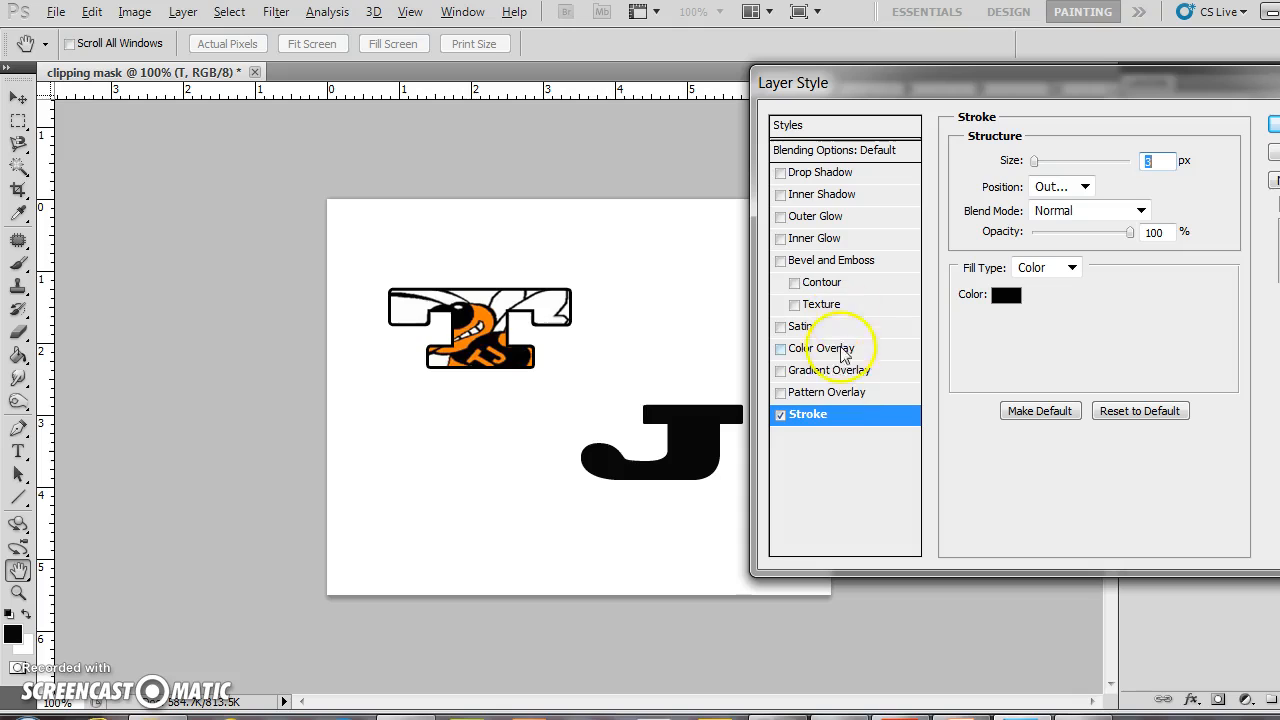
key("Return")
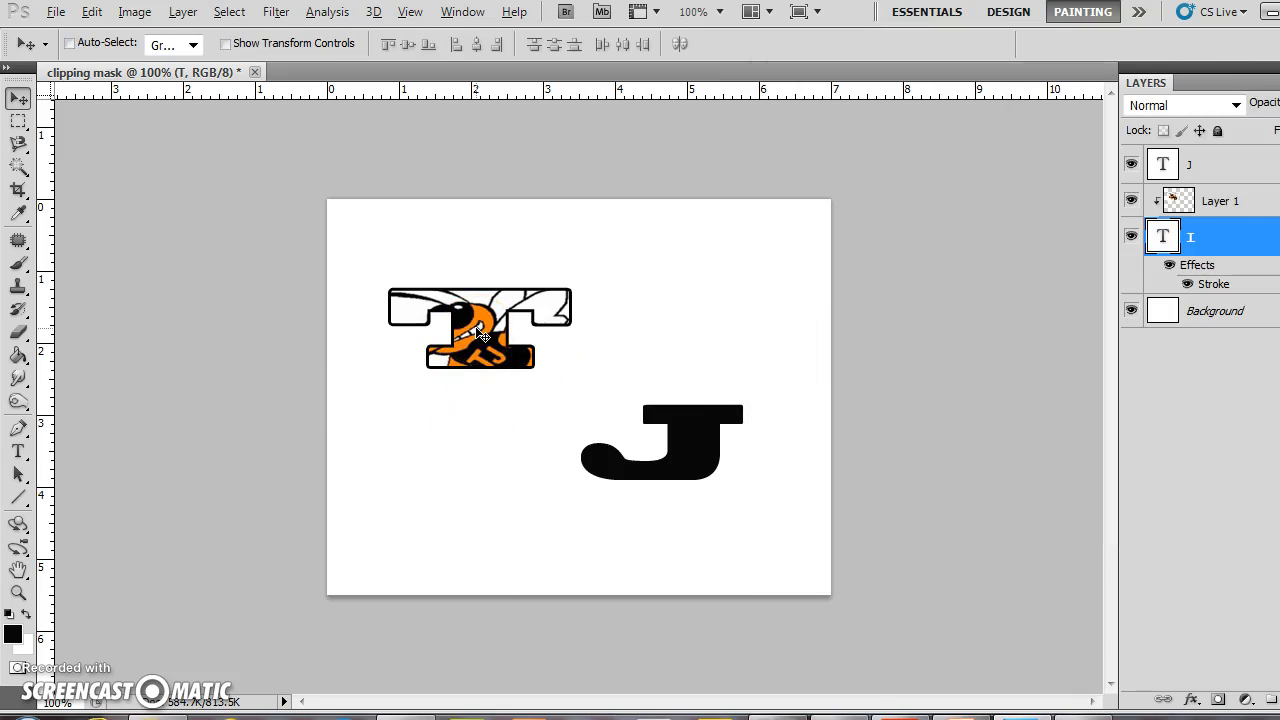
left_click_drag(483, 335, 417, 318)
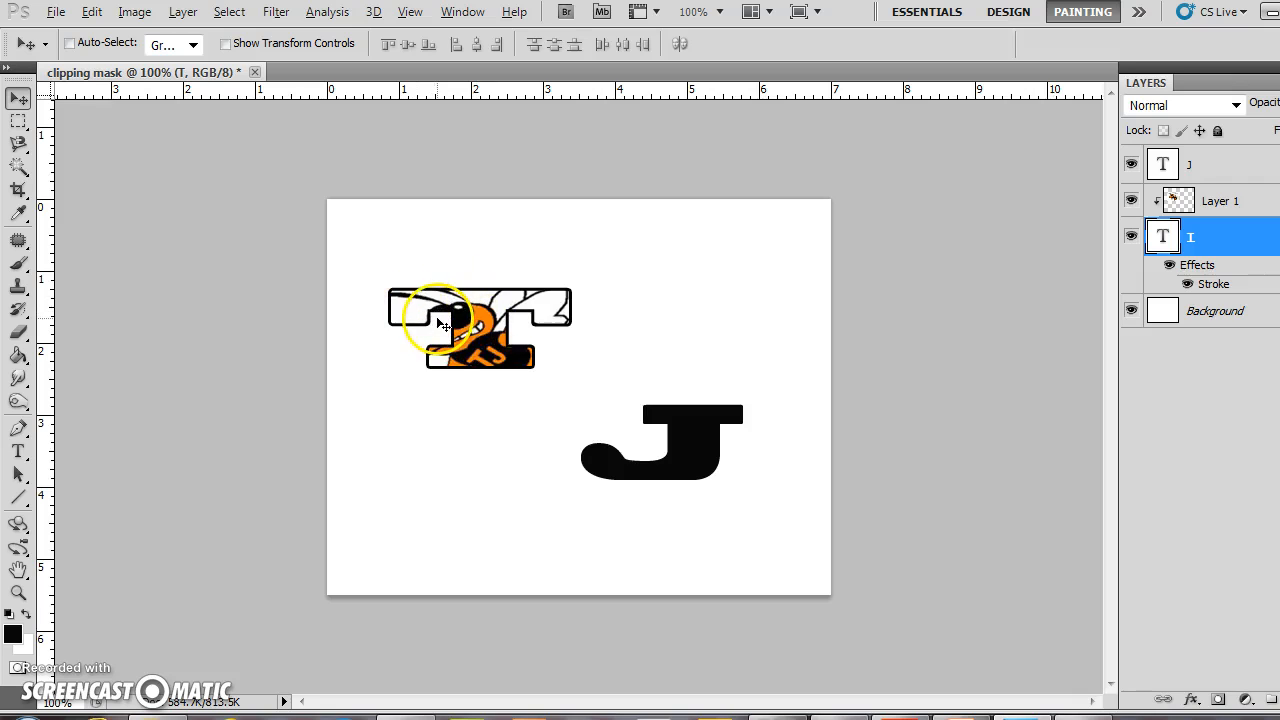